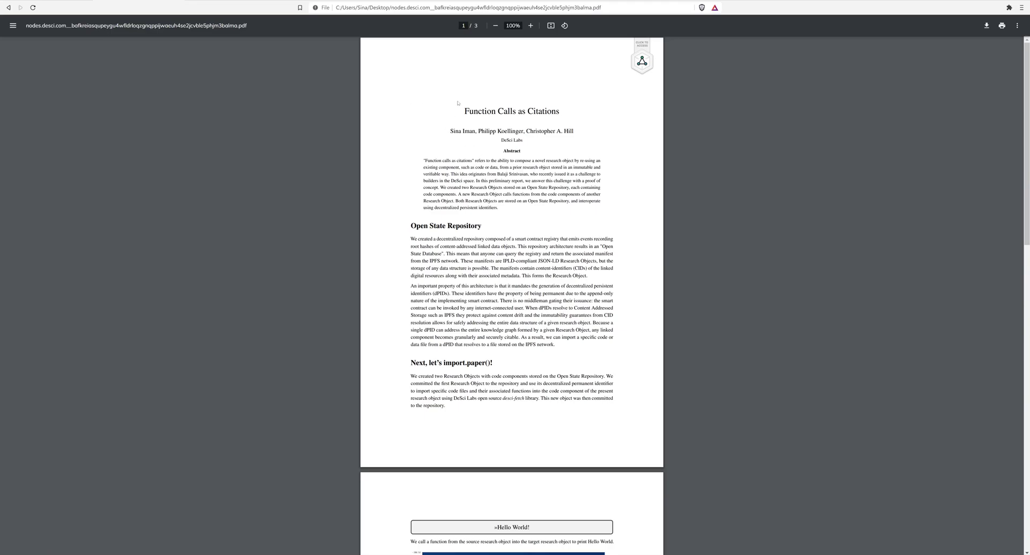
Skim the local "Function Calls as Citations" PDF and open its online research object from the badge on the first page.
scroll(408, 172, down, 8)
scroll(414, 187, down, 3)
scroll(419, 186, up, 11)
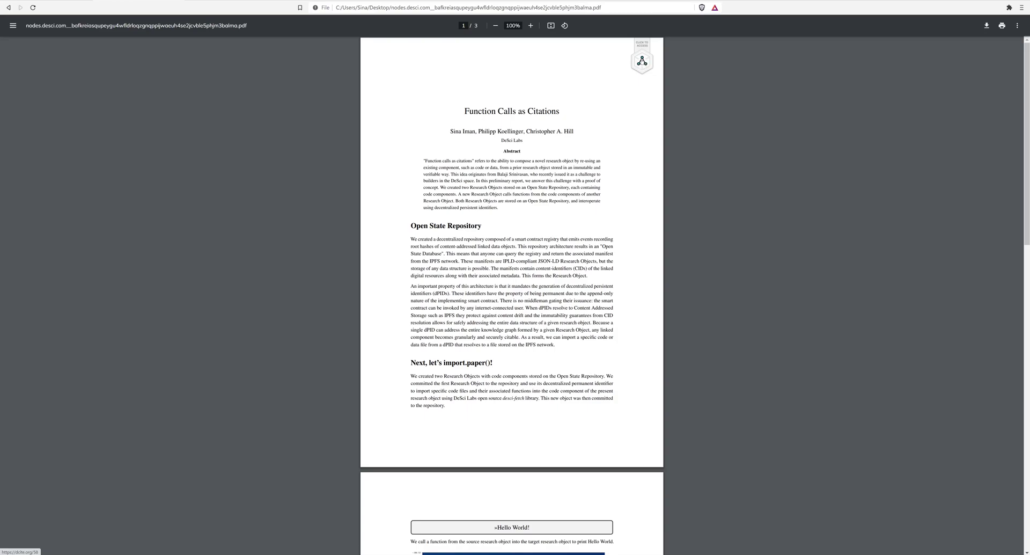
click(641, 61)
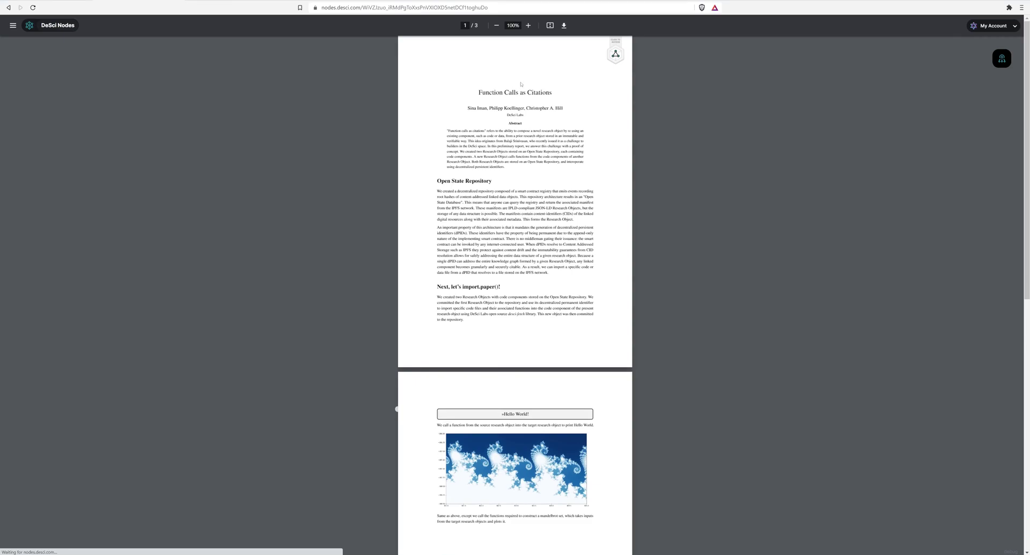
Look over the online paper and show the research object's components, in the public view and in the editable node view.
scroll(500, 91, down, 3)
scroll(478, 97, up, 3)
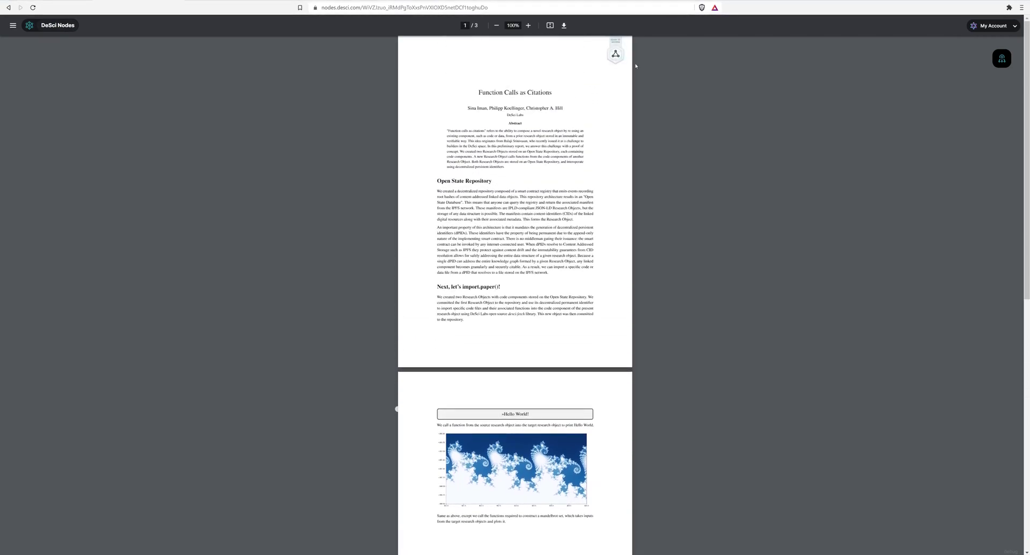
click(1001, 58)
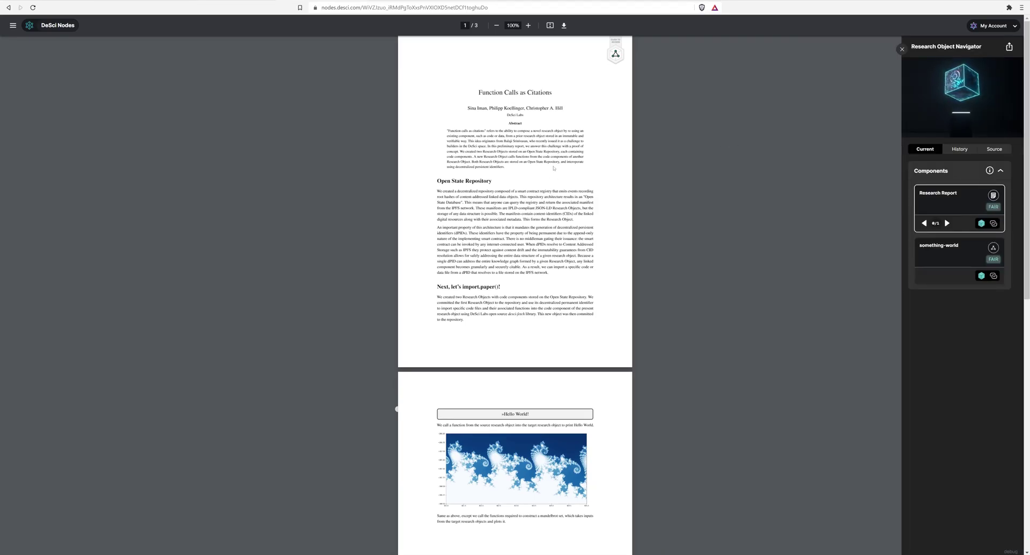
scroll(596, 179, down, 2)
scroll(623, 142, up, 2)
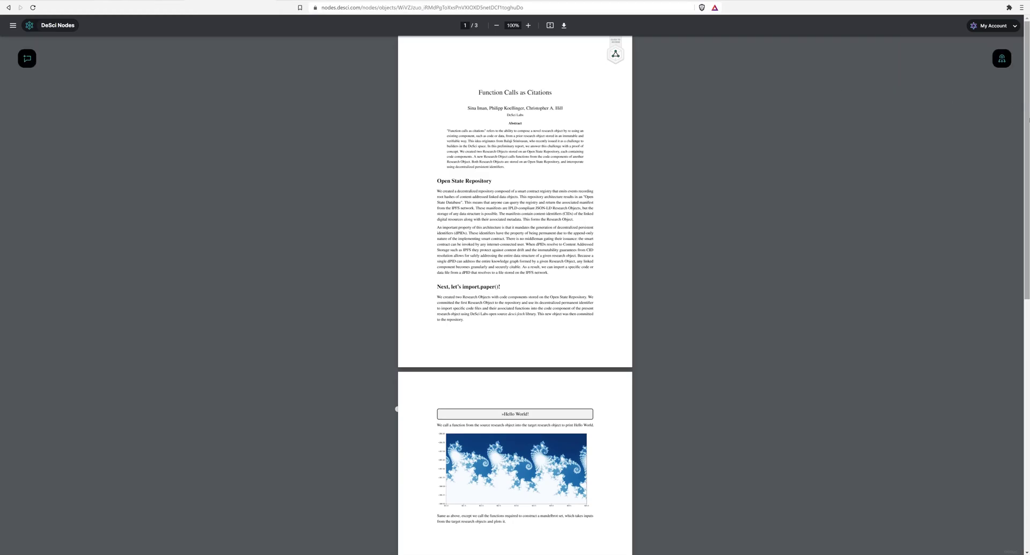
click(1002, 58)
click(1001, 185)
click(510, 90)
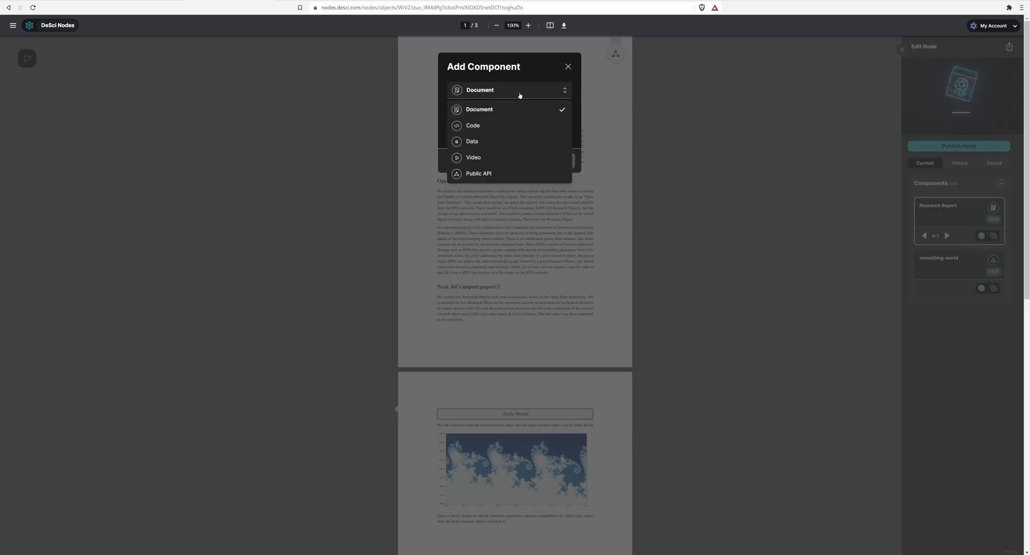
click(518, 110)
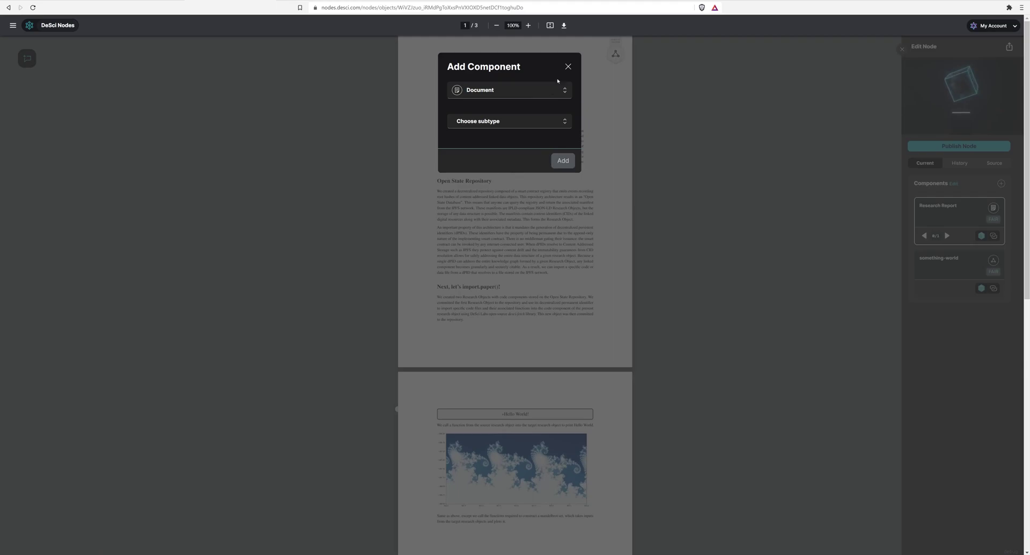
click(568, 66)
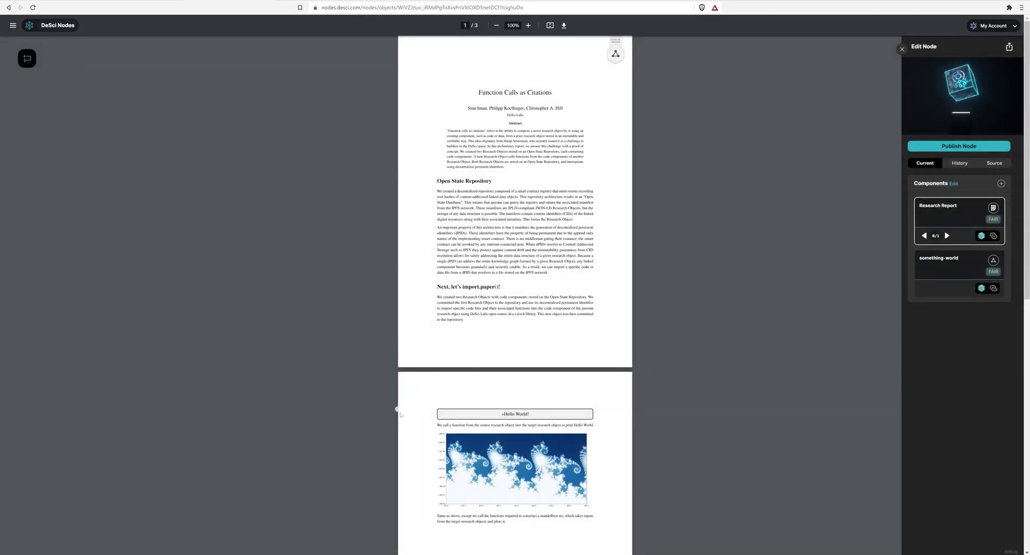
Append "It's easy." to the first sentence of the Reproduce Hello World annotation, save it and check the annotation.
click(397, 410)
click(387, 418)
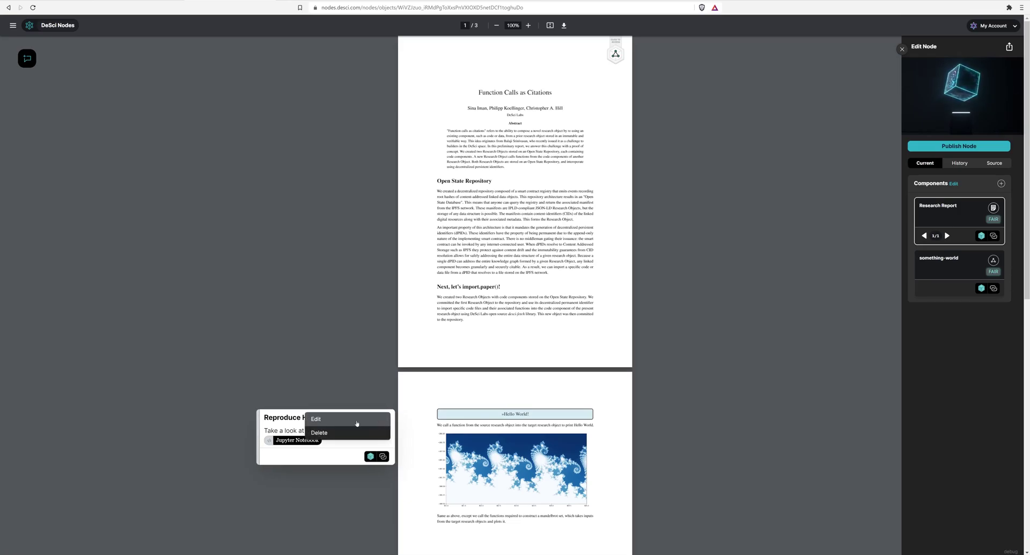
click(357, 419)
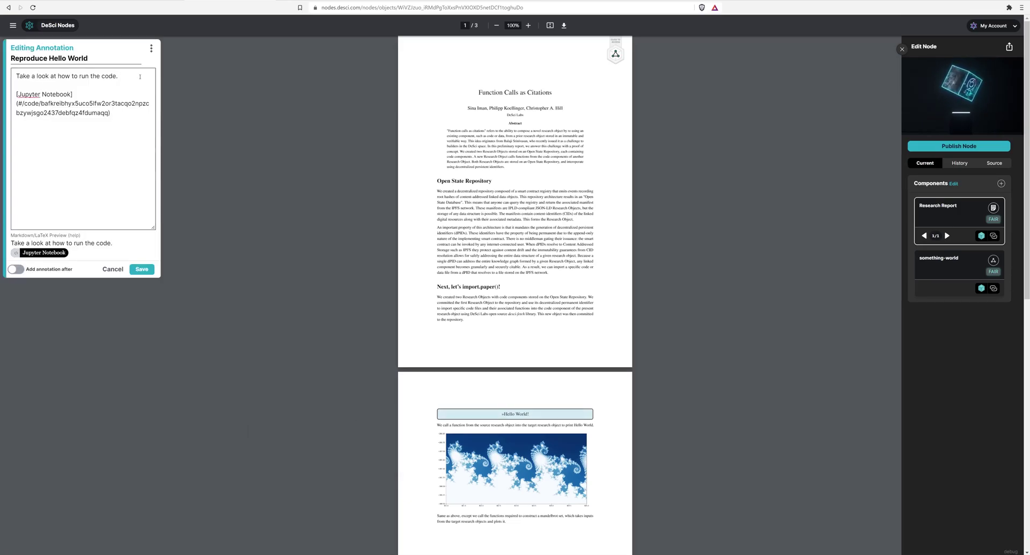
text(It's easy.)
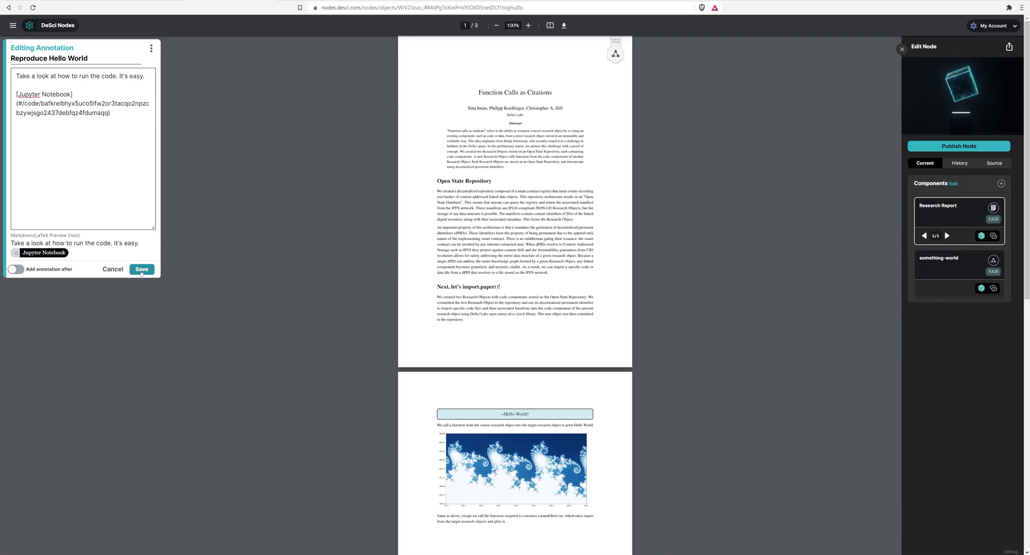
click(141, 269)
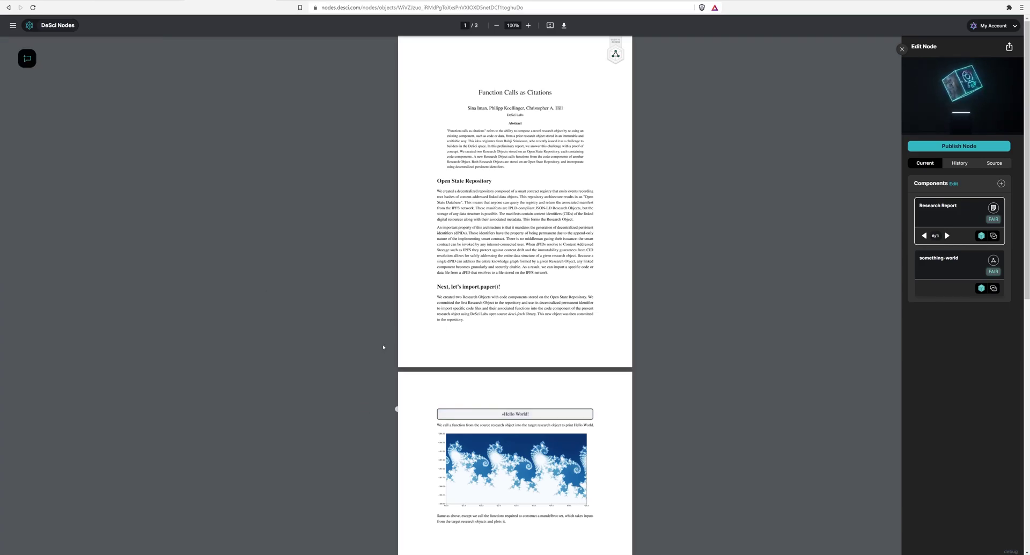
click(397, 409)
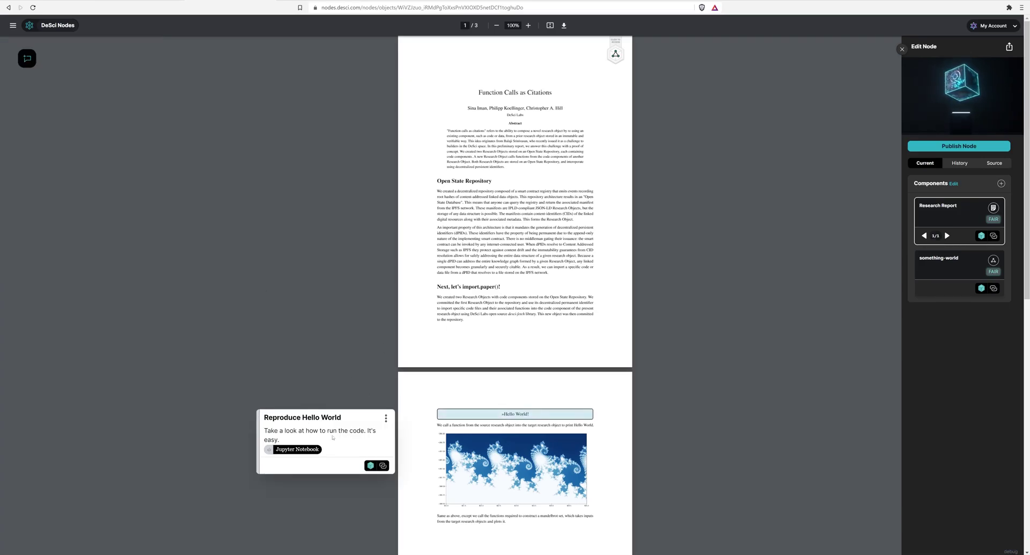
click(354, 354)
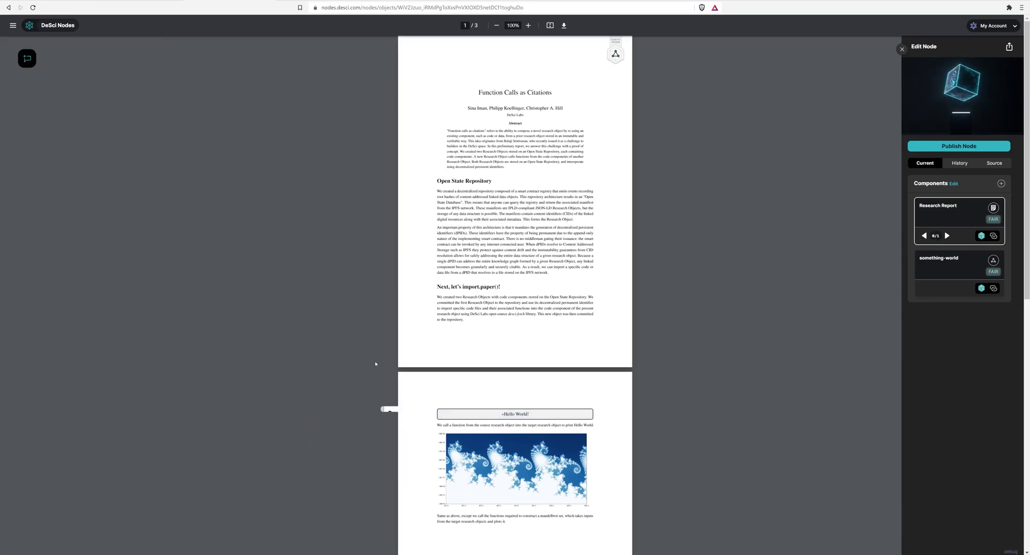
Start publishing the node and review the diff of the updated component.
click(947, 147)
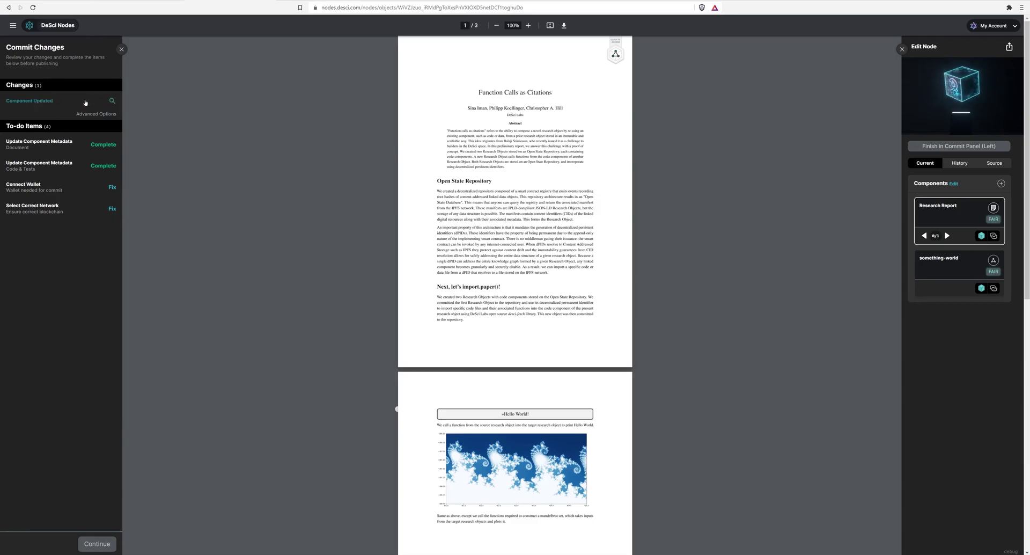
click(54, 103)
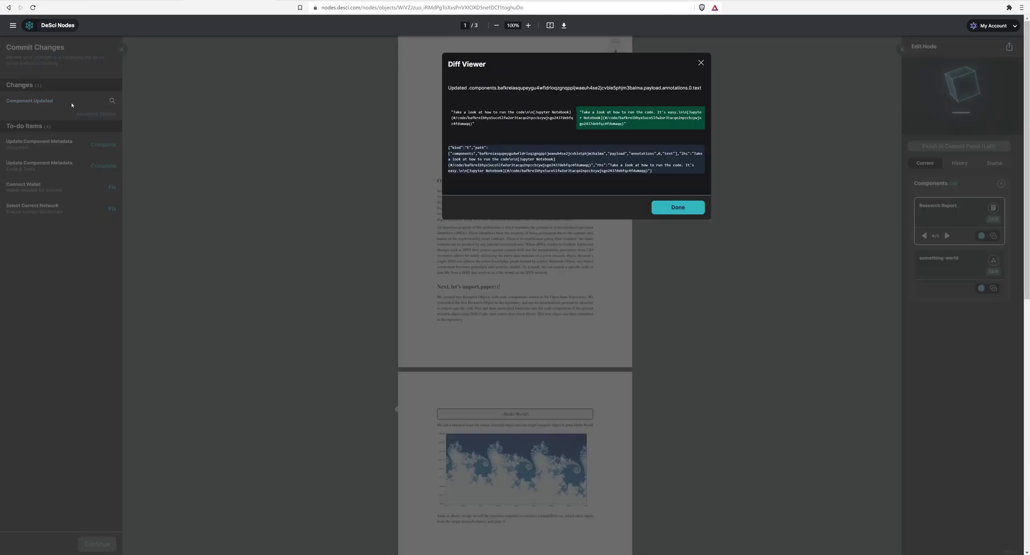
click(701, 63)
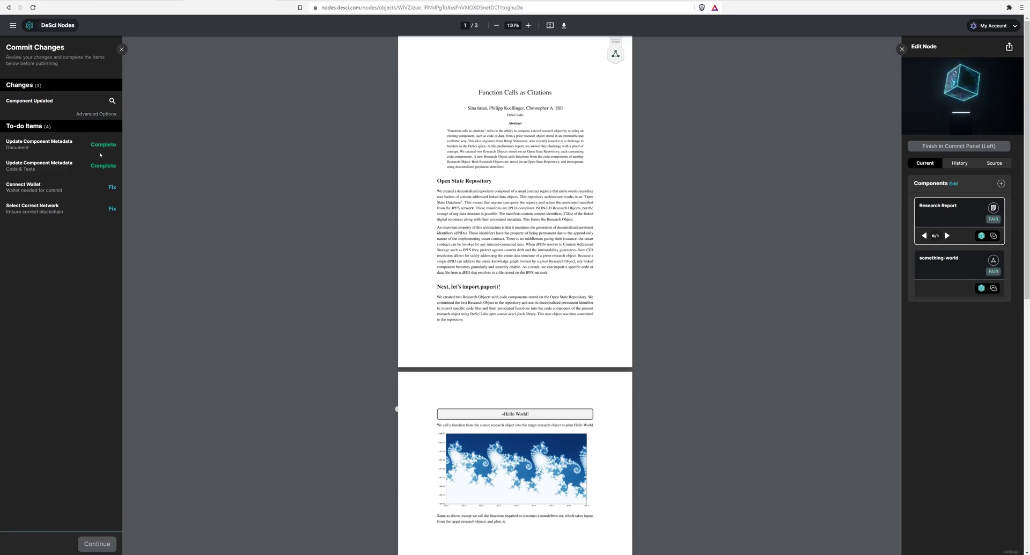
Connect a Torus wallet through Google sign-in and allow its network to change to the Goerli Test Network.
click(113, 187)
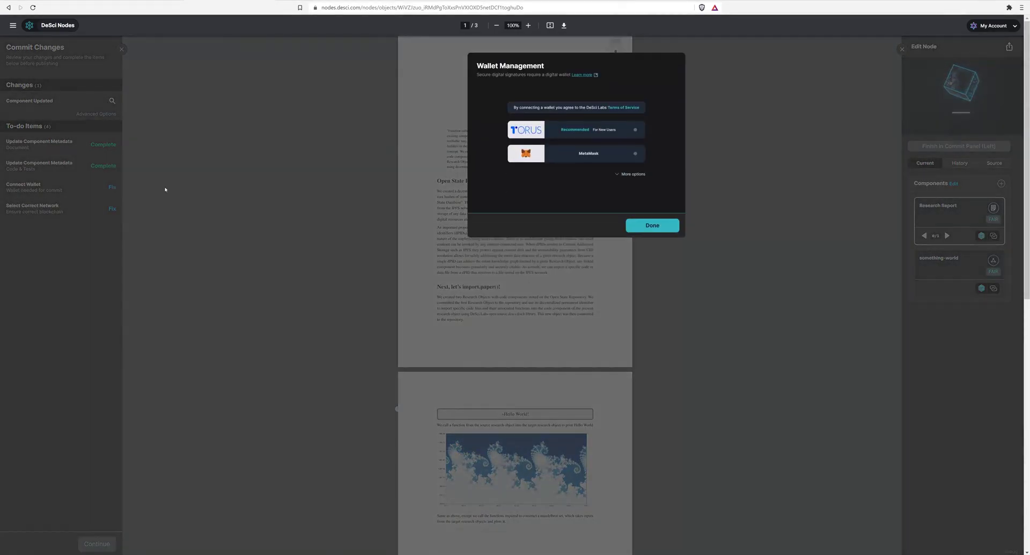
click(582, 131)
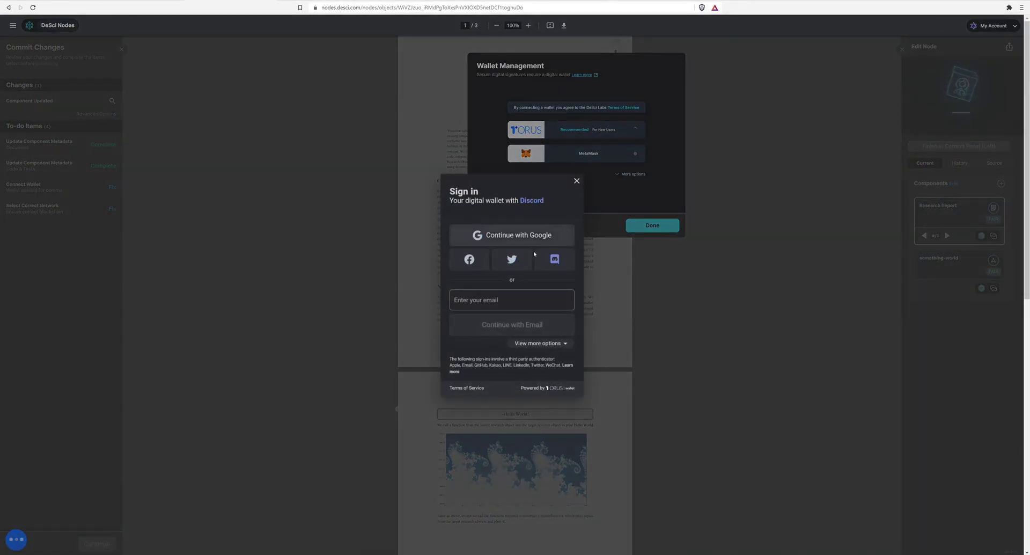
click(513, 236)
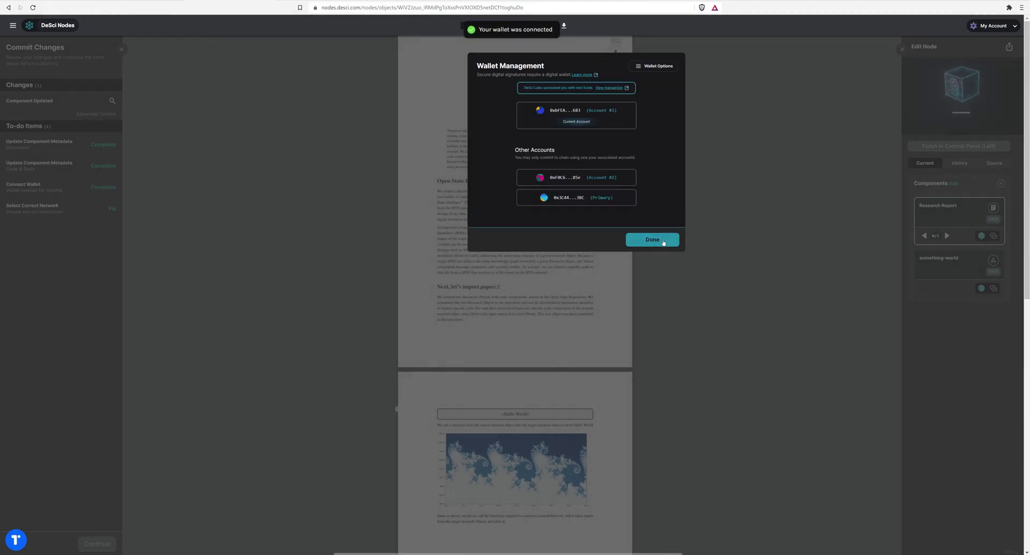
click(660, 239)
click(112, 209)
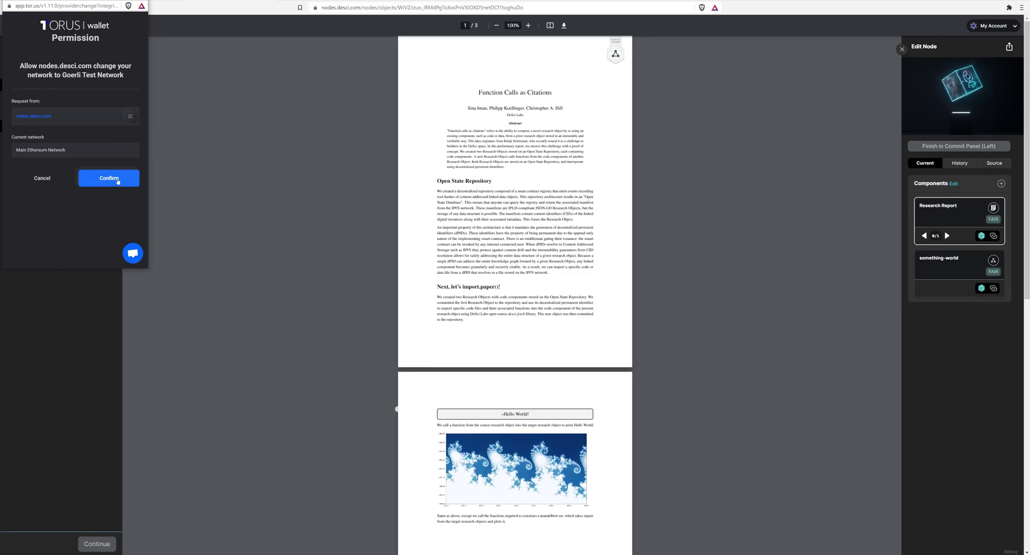
click(109, 178)
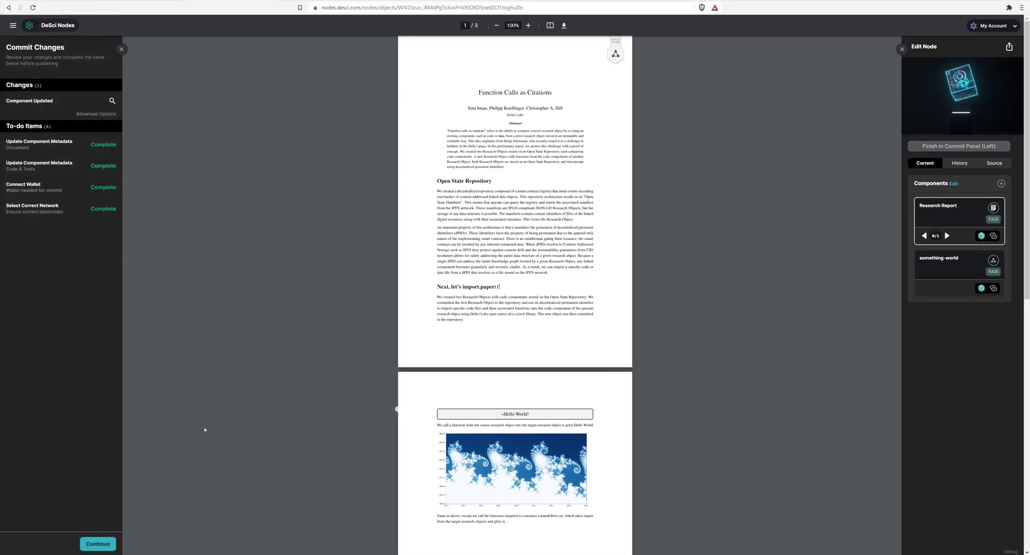
Continue the commit, answer No to being an original contributor, and accept the Terms of Service and the alpha tester declaration.
click(97, 544)
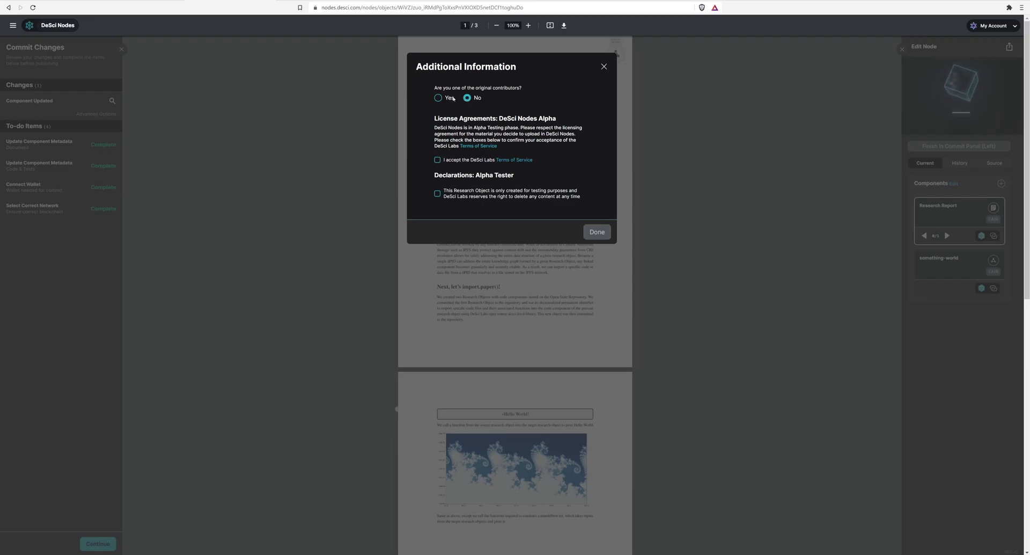
click(438, 97)
click(467, 98)
click(438, 160)
click(437, 194)
click(594, 232)
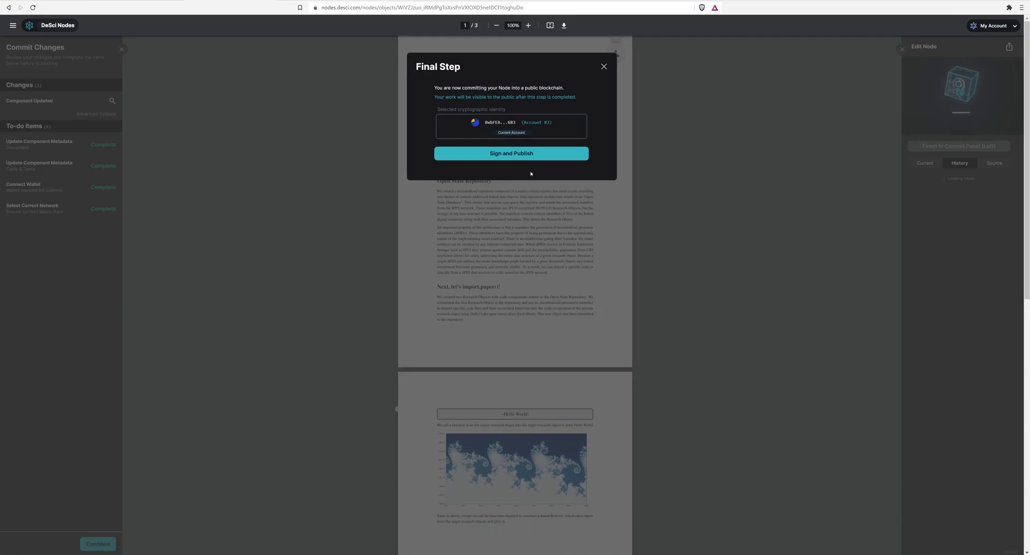
Sign and publish the node with the current wallet account, approving the request in the wallet window.
click(510, 154)
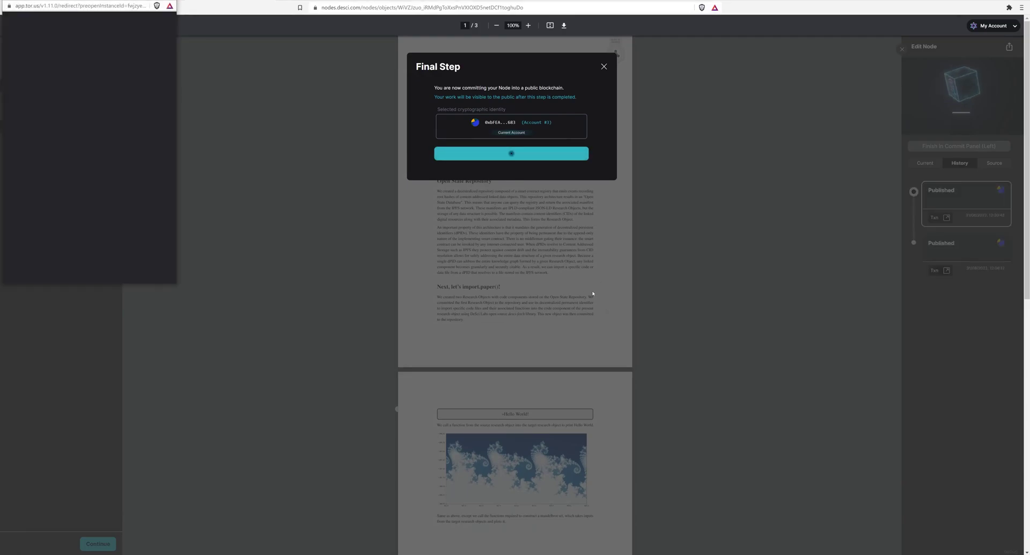
click(131, 230)
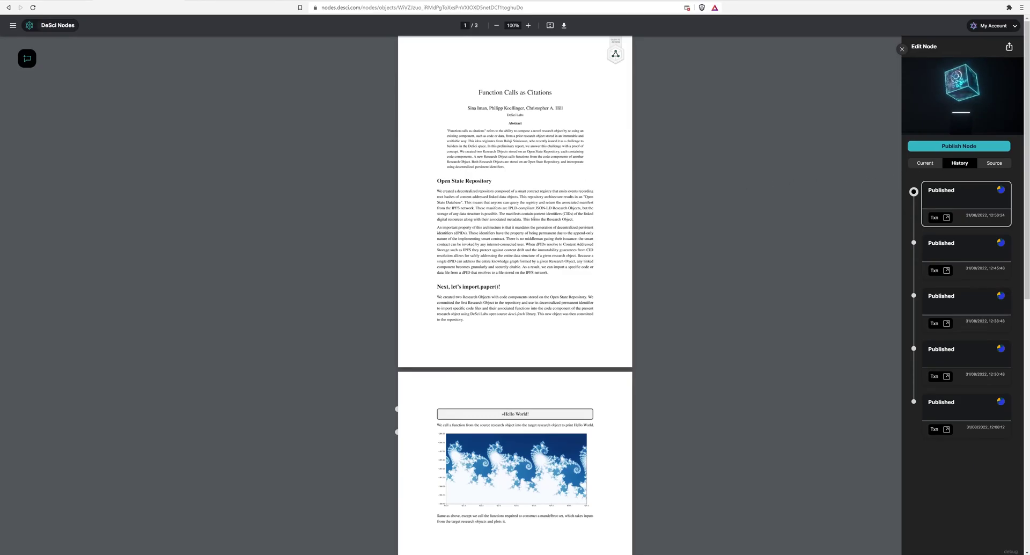
Look through the published paper and open the cited research object linked in its References section.
scroll(534, 216, down, 3)
scroll(511, 196, up, 3)
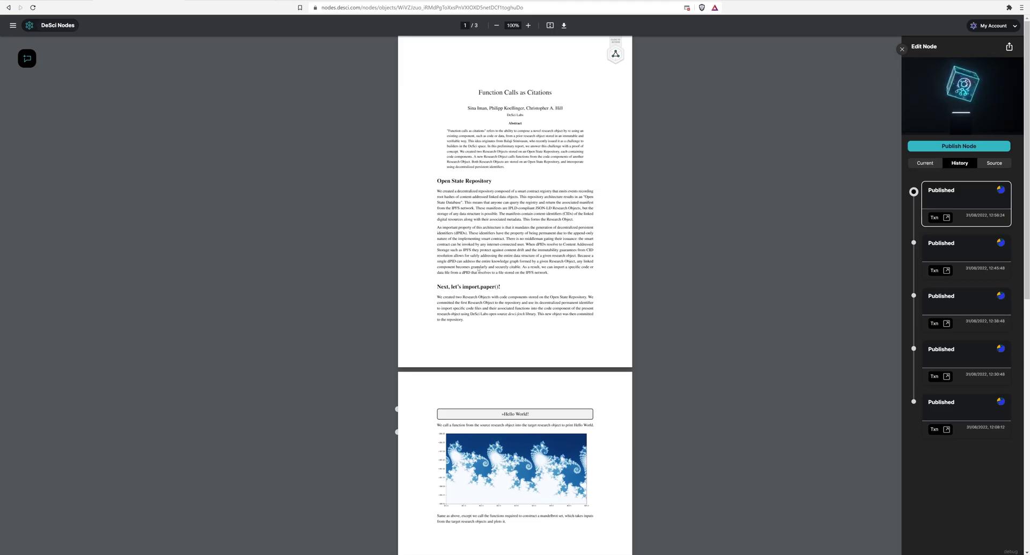
scroll(479, 269, down, 2)
scroll(502, 123, up, 2)
scroll(484, 282, down, 8)
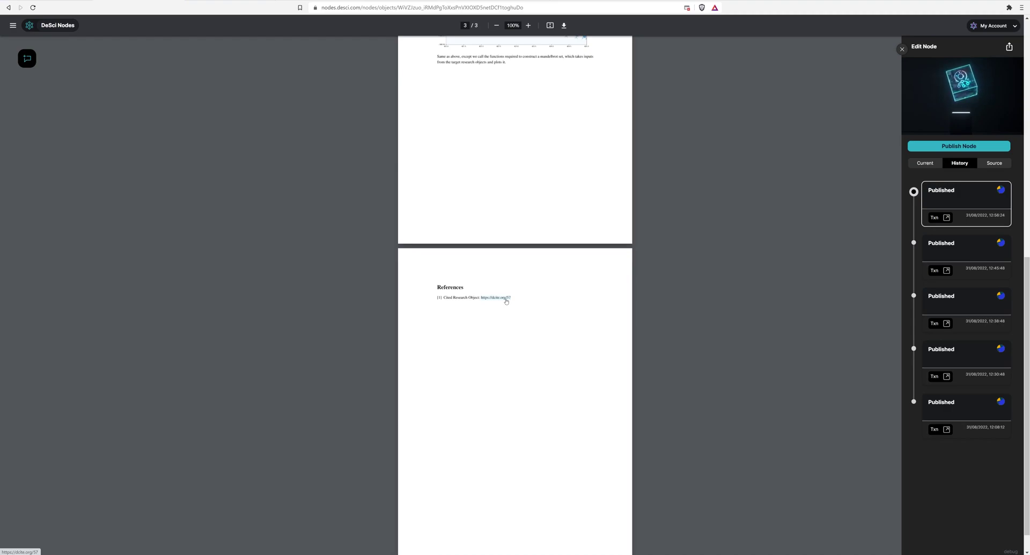
click(506, 299)
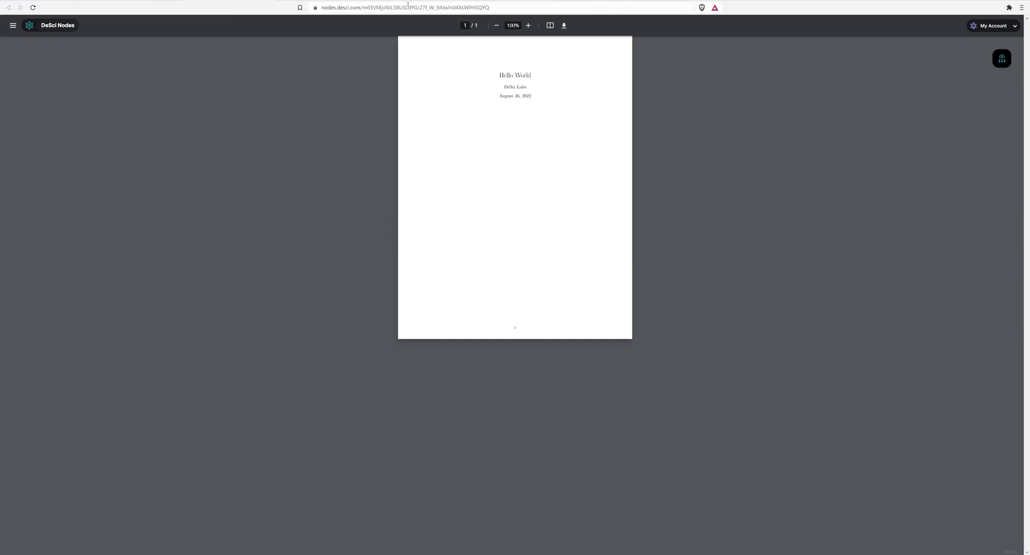
Show the cited research object's components and examine the code in hello and mandelbrot.
double_click(408, 6)
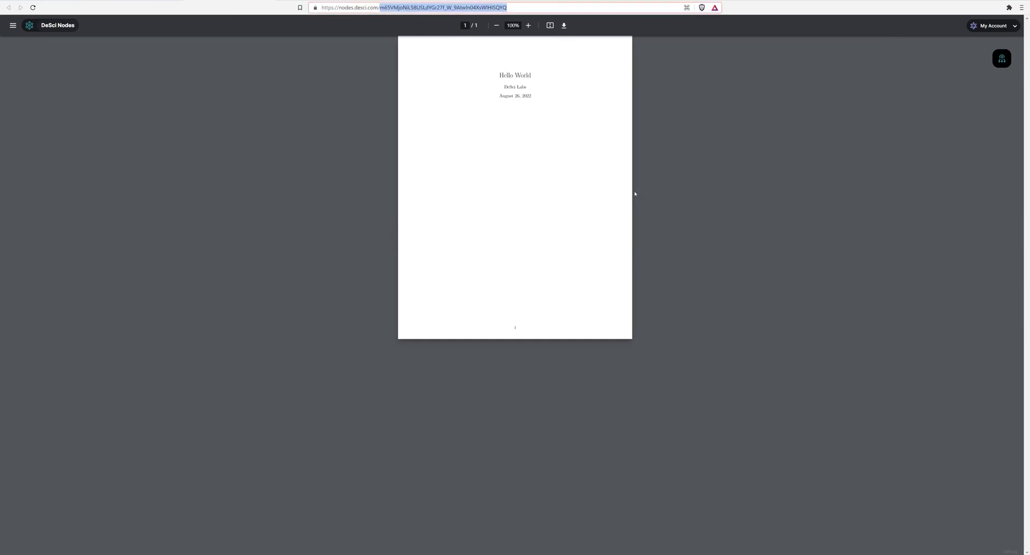
click(1002, 58)
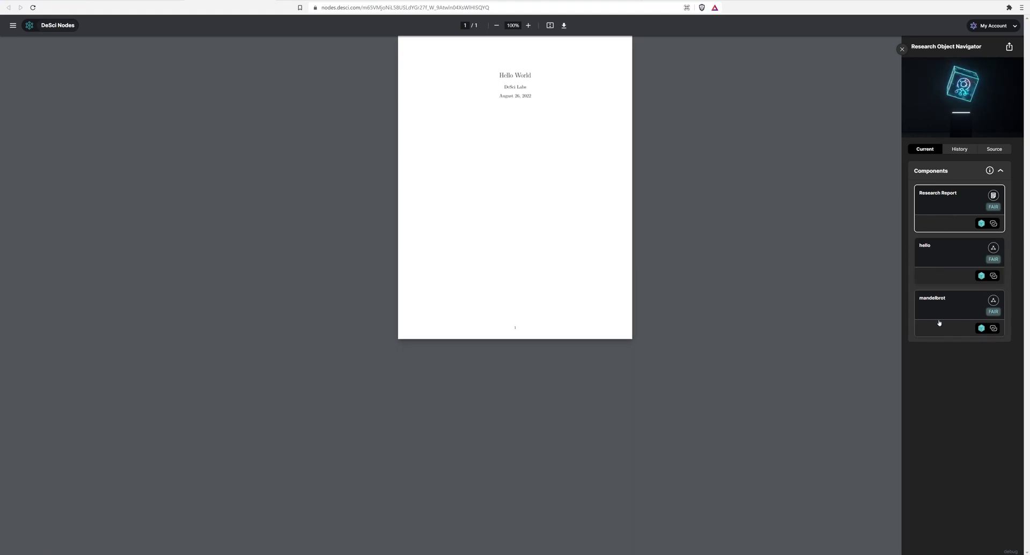
click(942, 267)
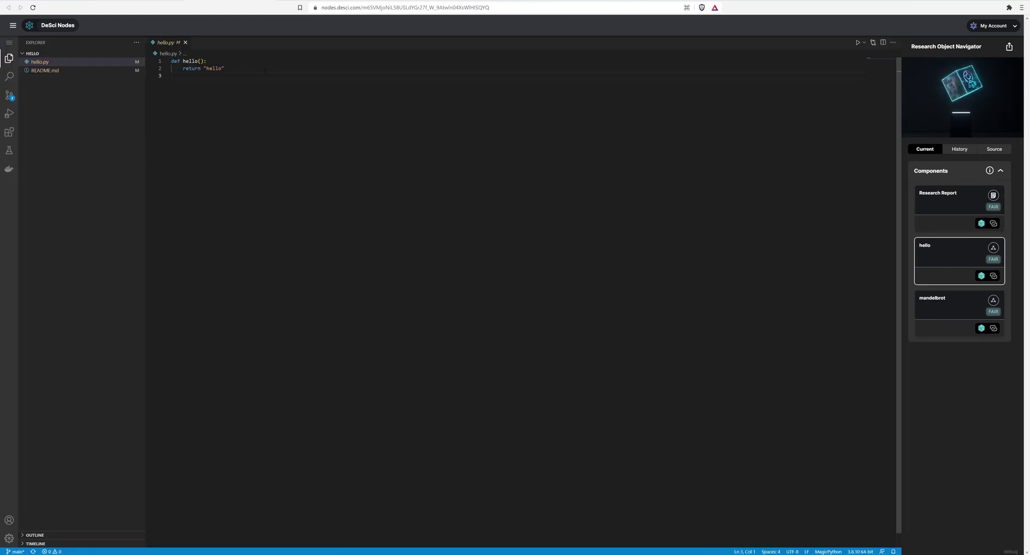
key(ctrl+shift+Home)
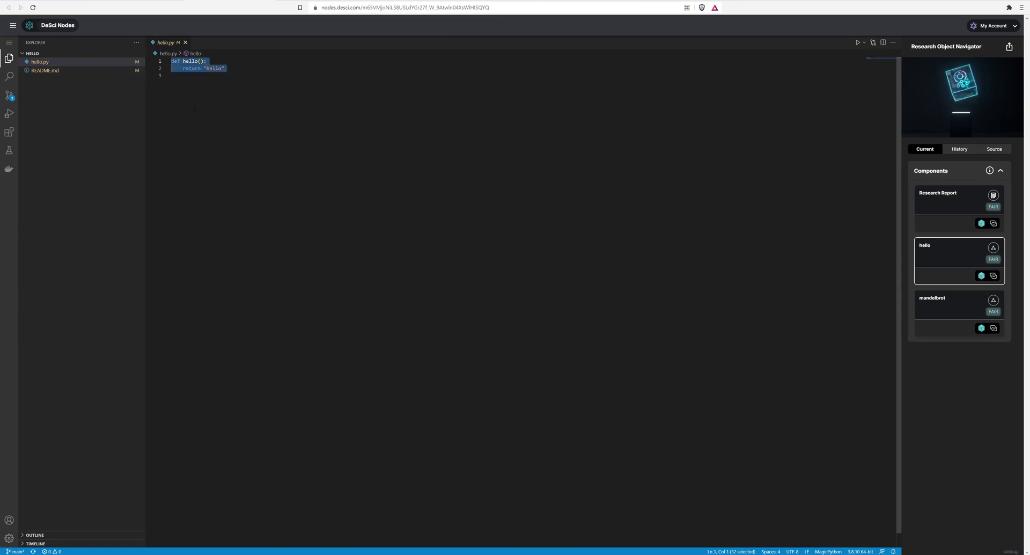
click(194, 108)
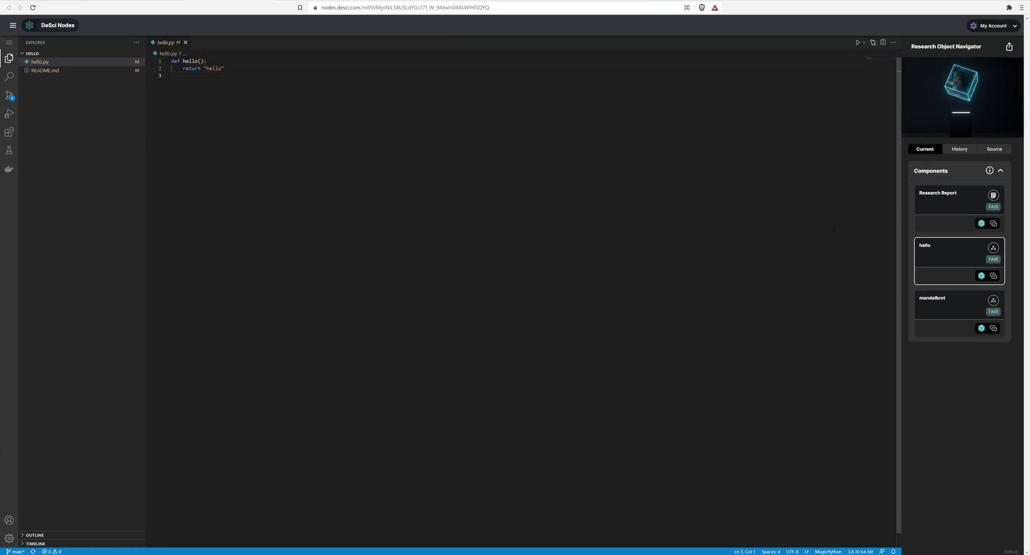
click(935, 313)
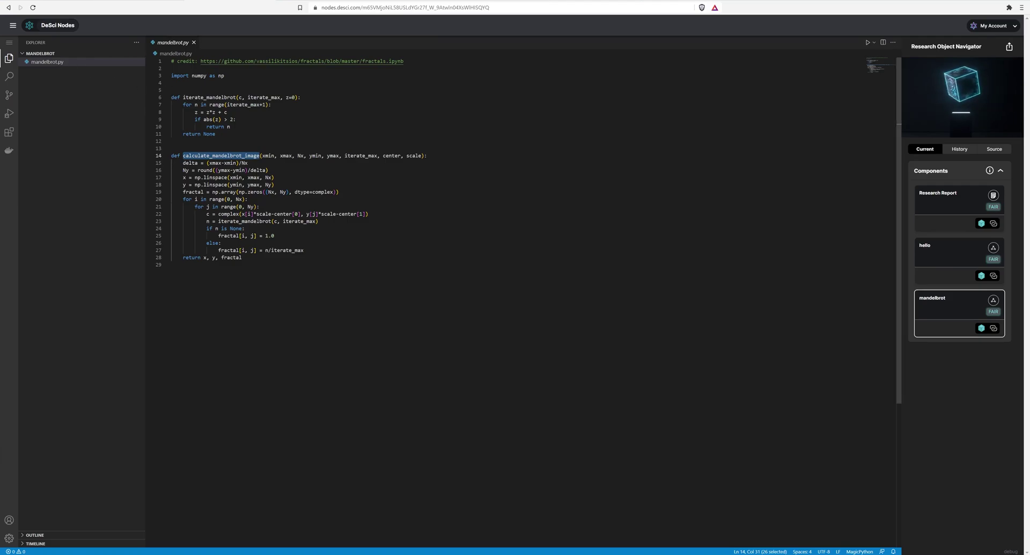
Examine the calculate_mandelbrot_image function in the cited object's mandelbrot.py.
drag(318, 275, 171, 97)
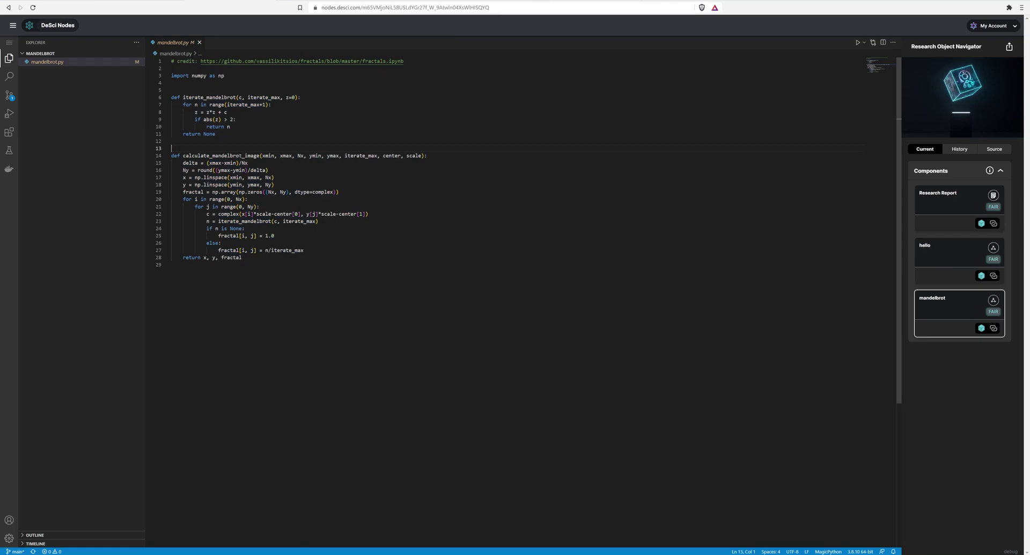
double_click(221, 155)
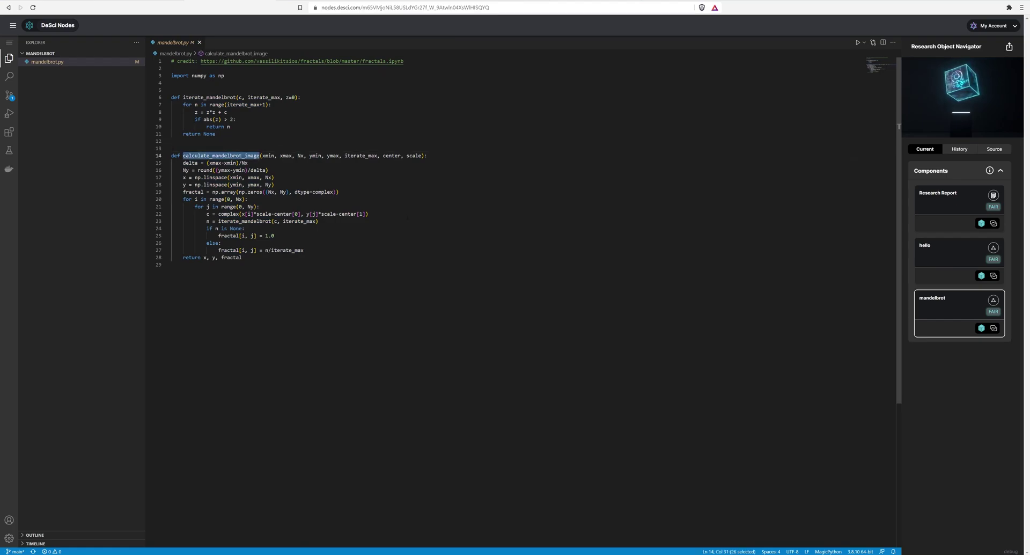
drag(244, 257, 172, 83)
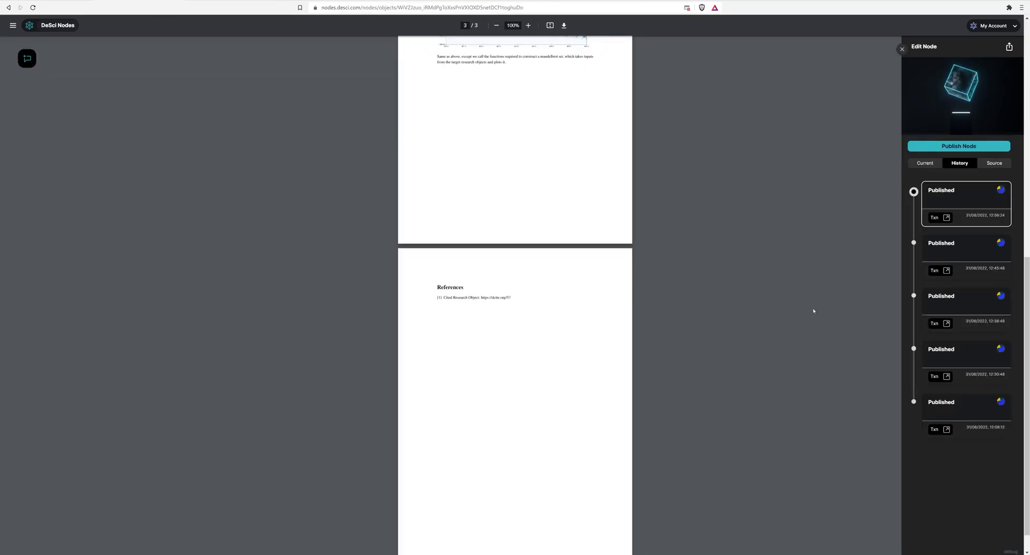
Return to the published node, show its current components, and open the Jupyter Notebook linked in the Reproduce Hello World annotation.
click(919, 165)
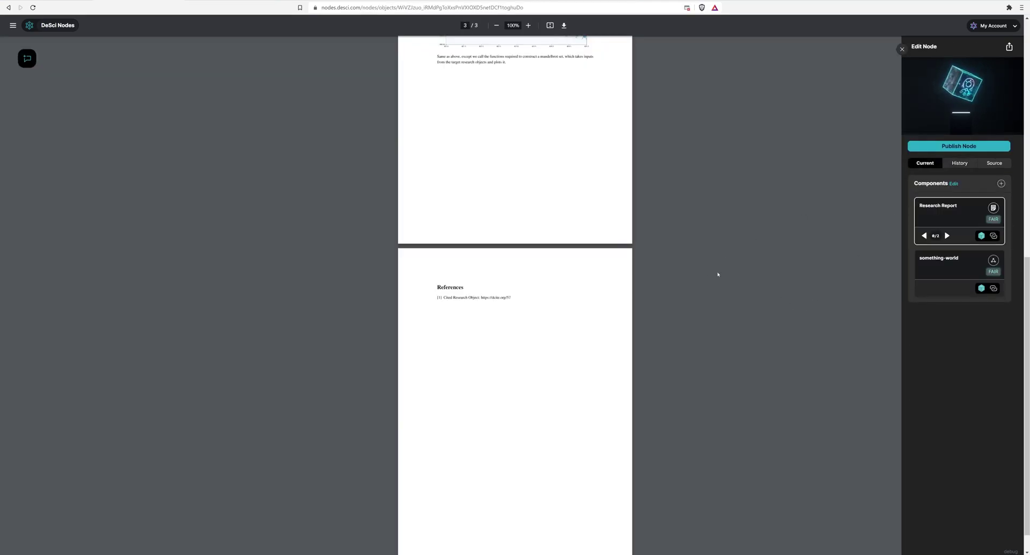
scroll(622, 215, up, 5)
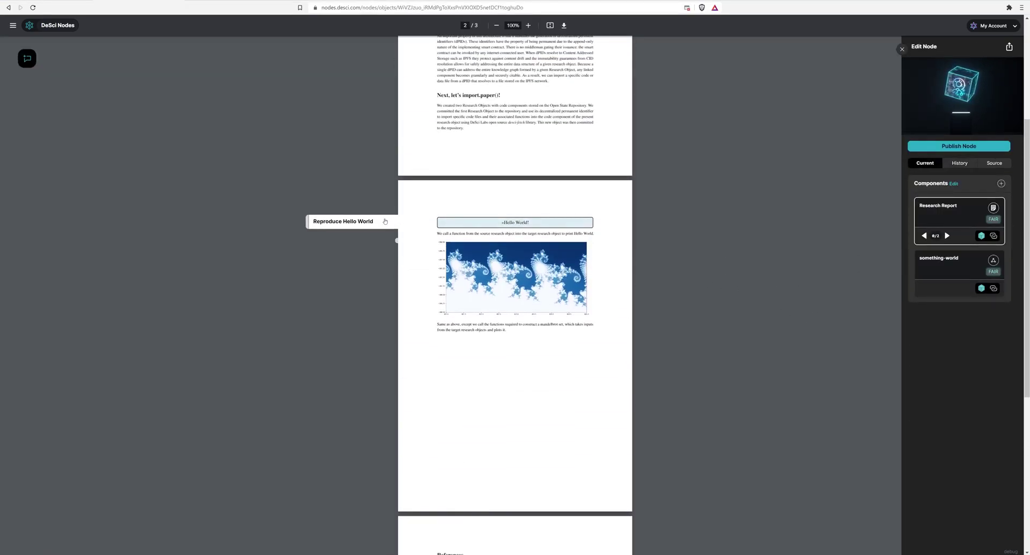
mouse_move(412, 222)
click(307, 251)
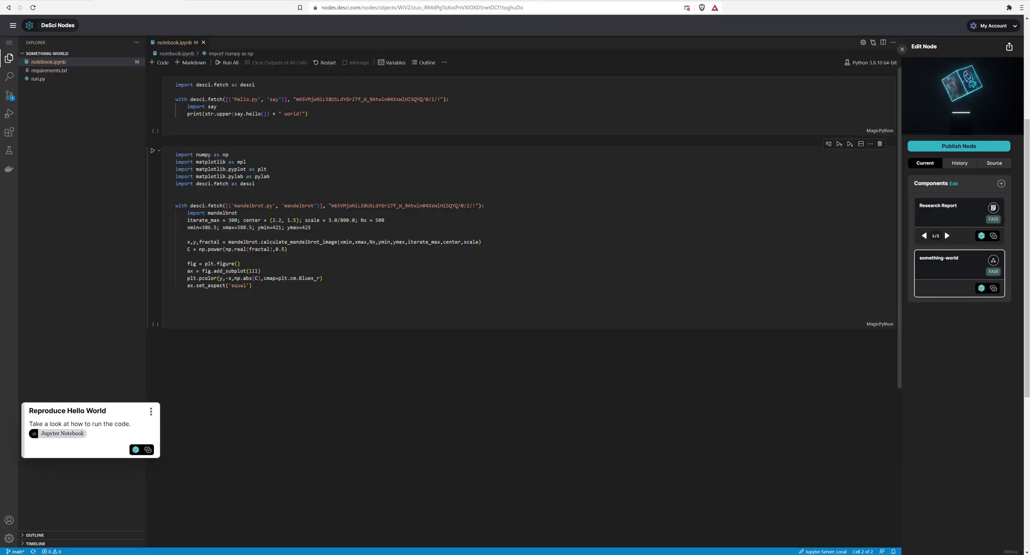
Compare the desci.fetch identifier and indices in the notebook's first cell with the cited research object's address and hello component.
drag(262, 84, 229, 84)
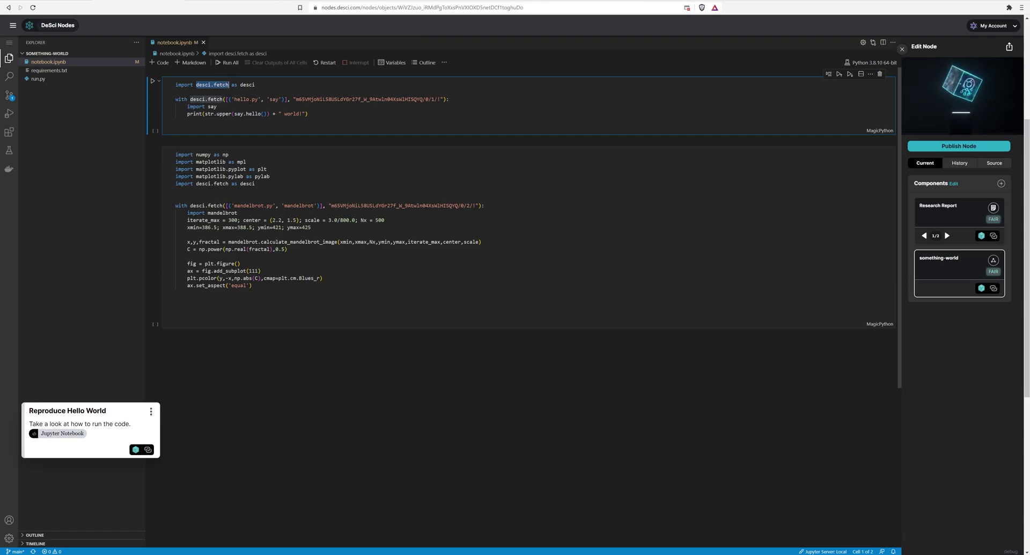
double_click(360, 98)
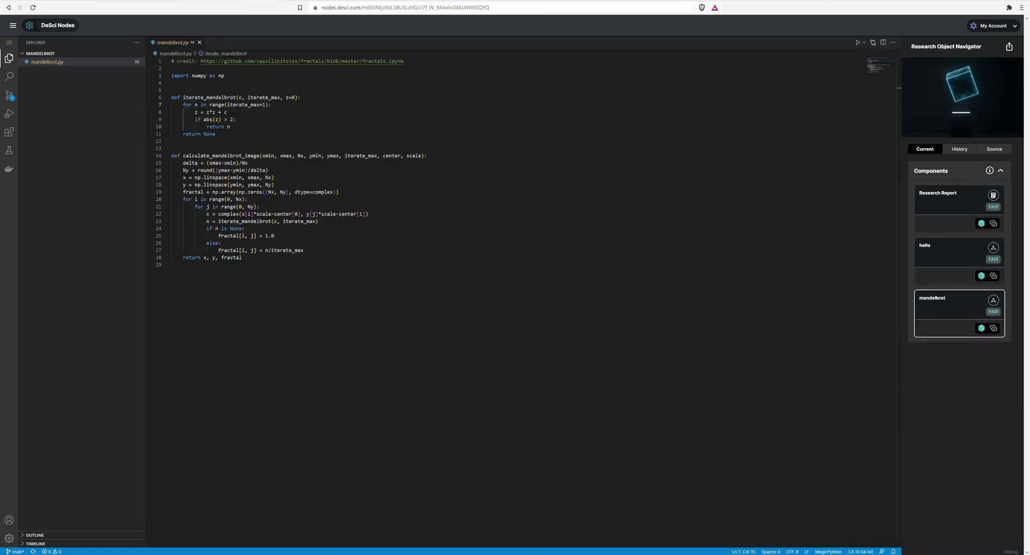
click(948, 201)
double_click(400, 8)
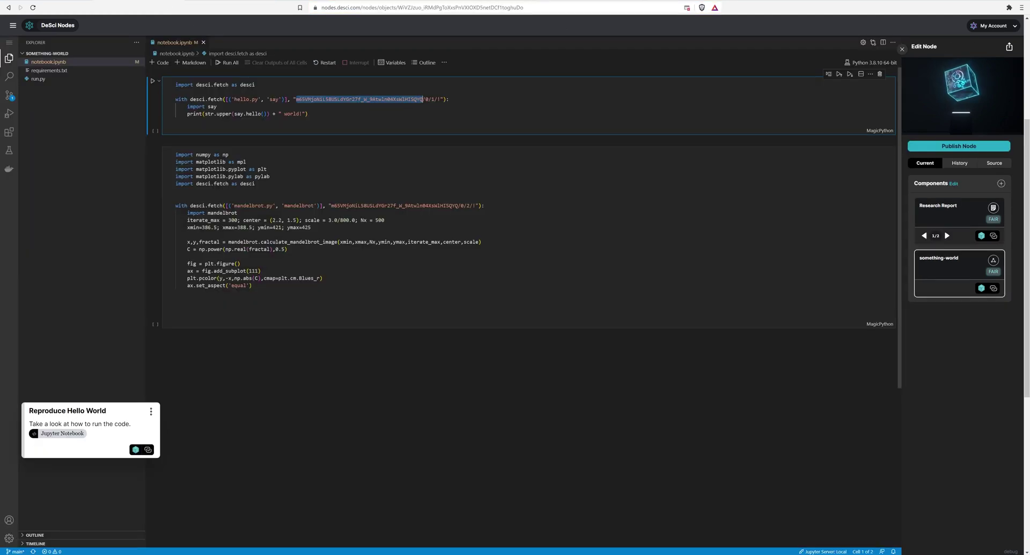
click(426, 99)
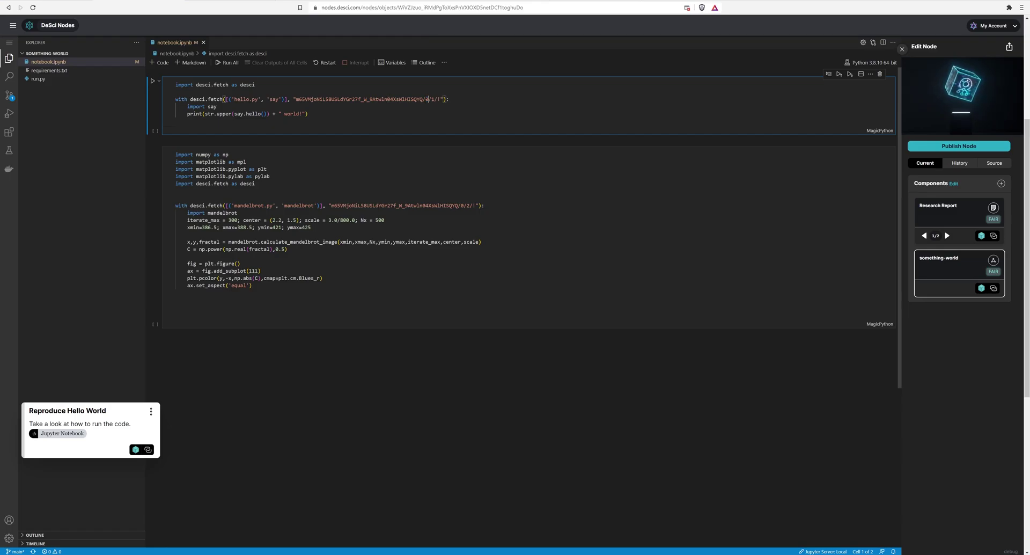
drag(427, 99, 435, 99)
click(427, 100)
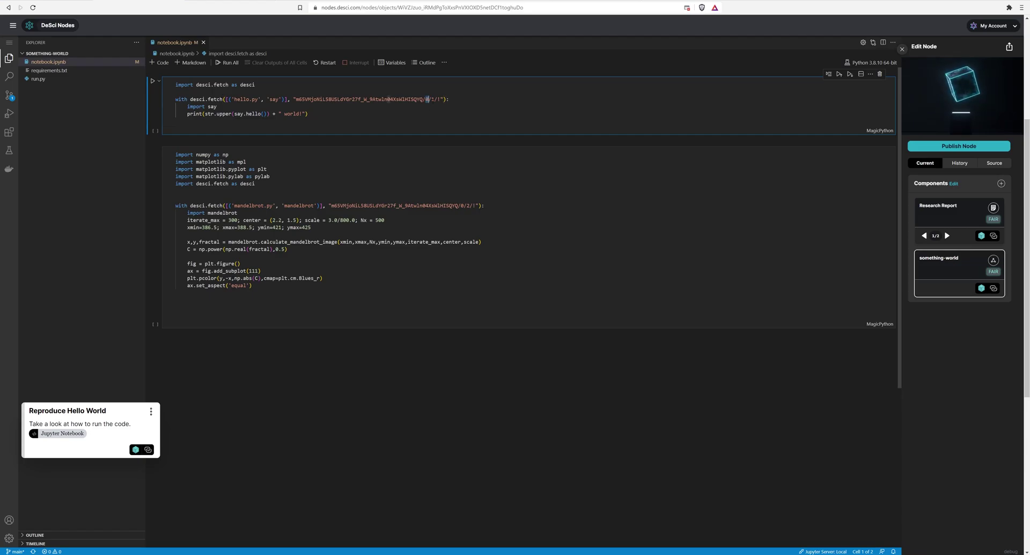
click(433, 99)
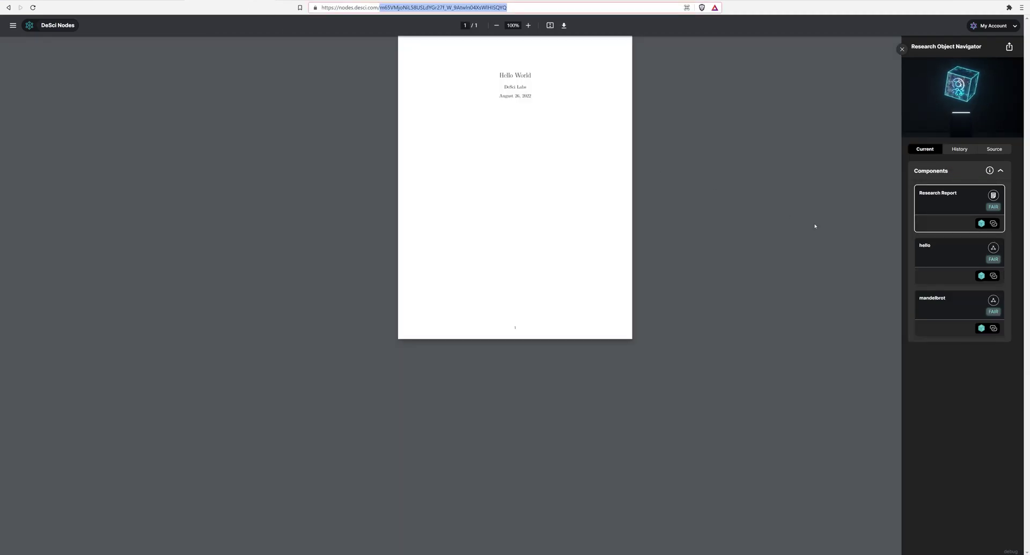
click(938, 259)
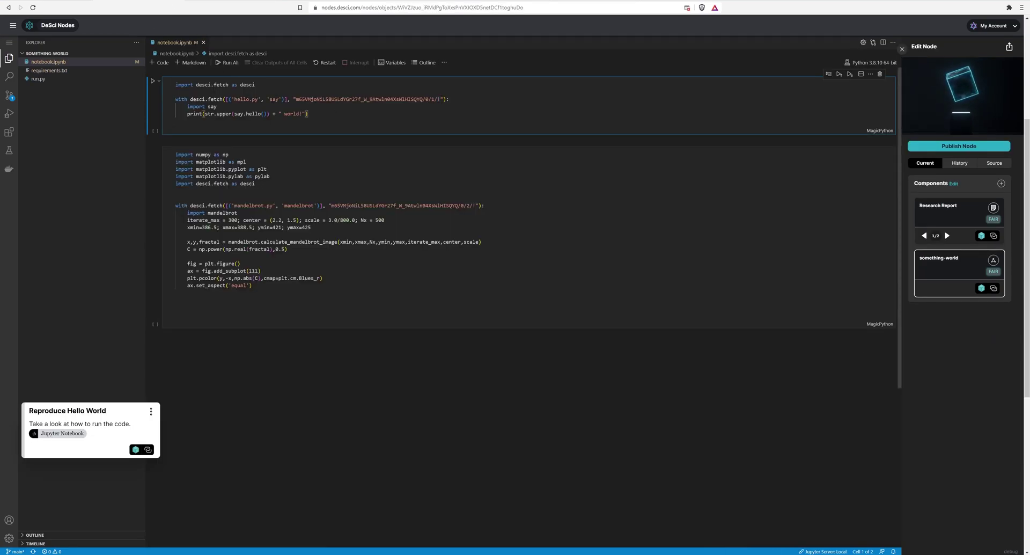
Run the notebook's first cell, which imports say from hello.py and prints the uppercase greeting.
click(278, 99)
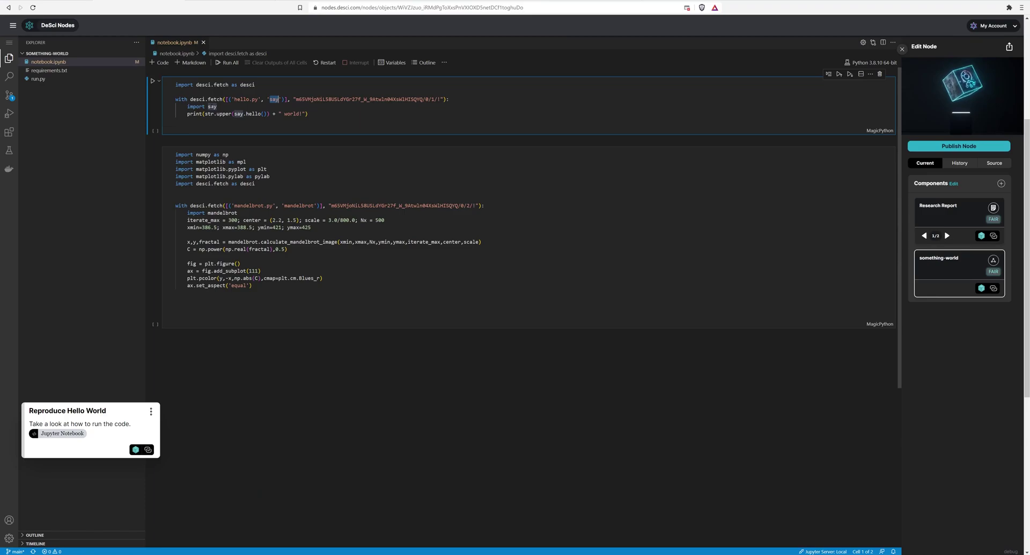
click(235, 114)
click(259, 114)
key(ctrl+Return)
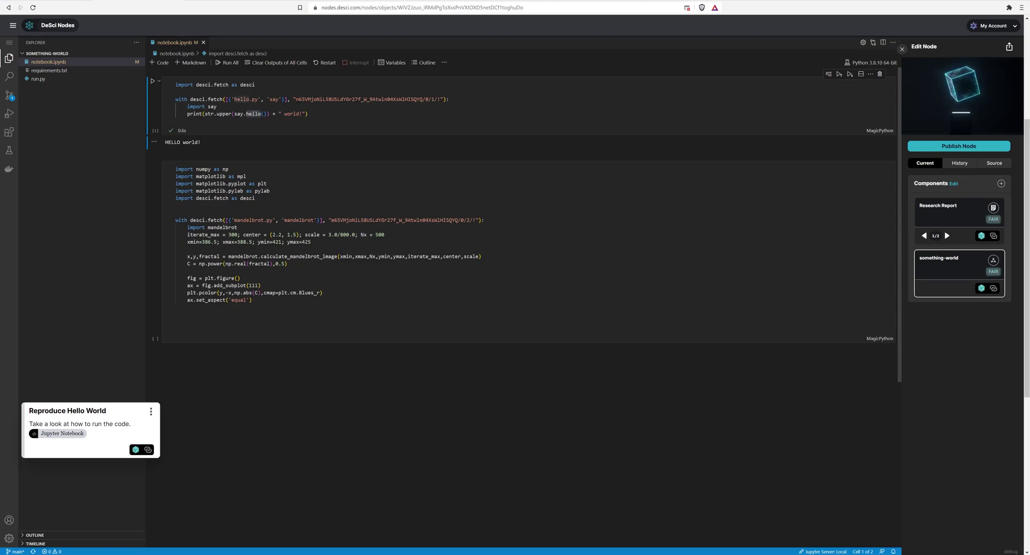
Check the identifier and component index in the second cell's desci.fetch call against the cited object's mandelbrot component.
double_click(322, 99)
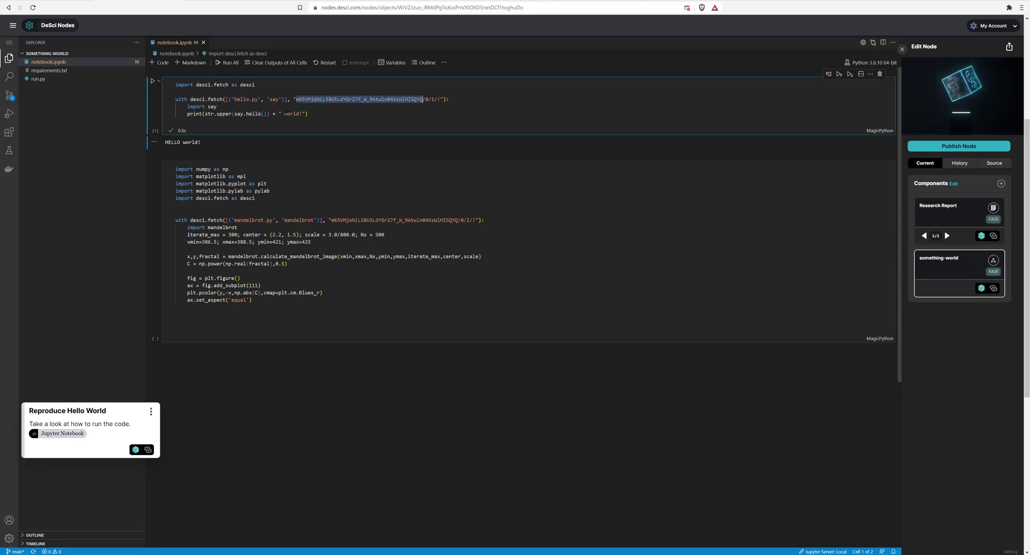
click(221, 213)
double_click(395, 220)
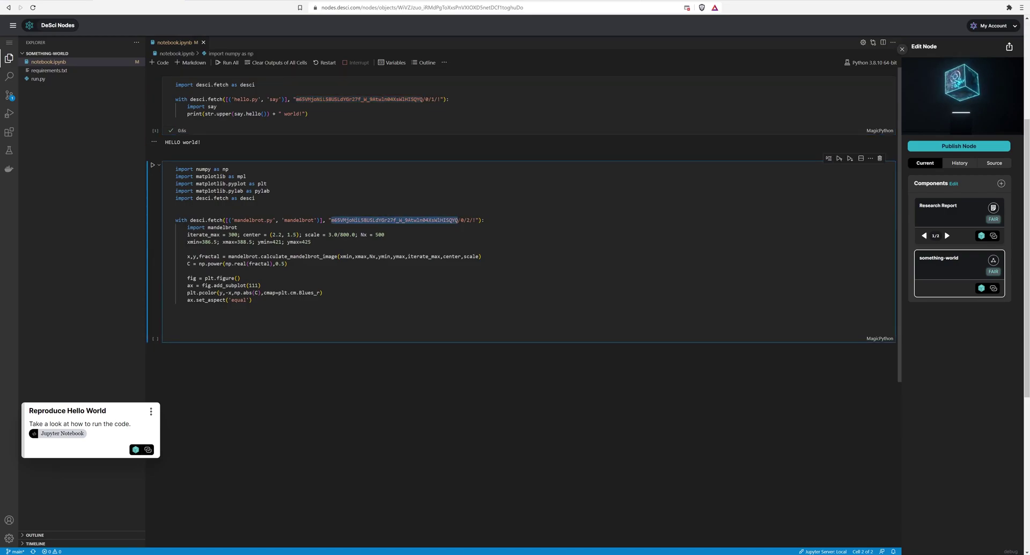
click(468, 220)
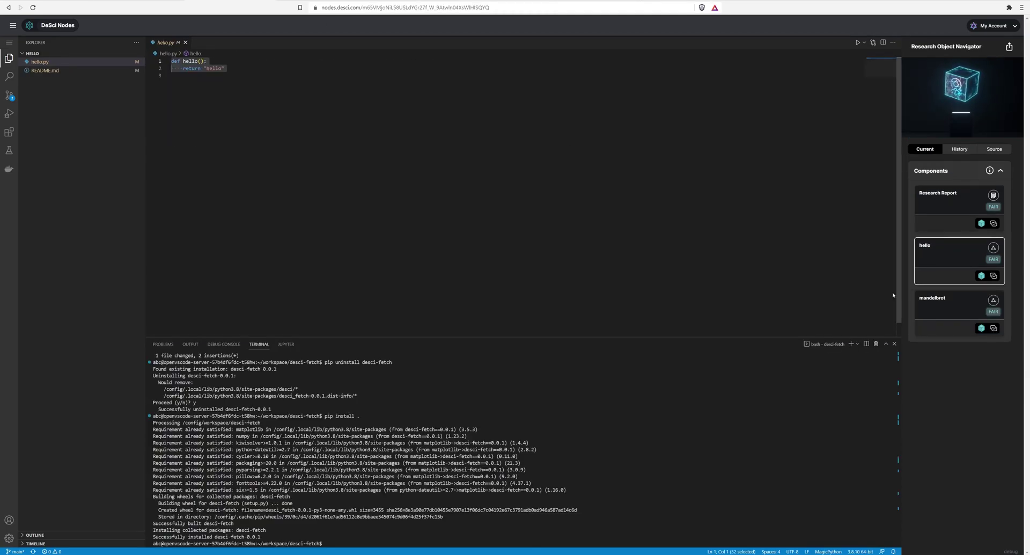
click(934, 304)
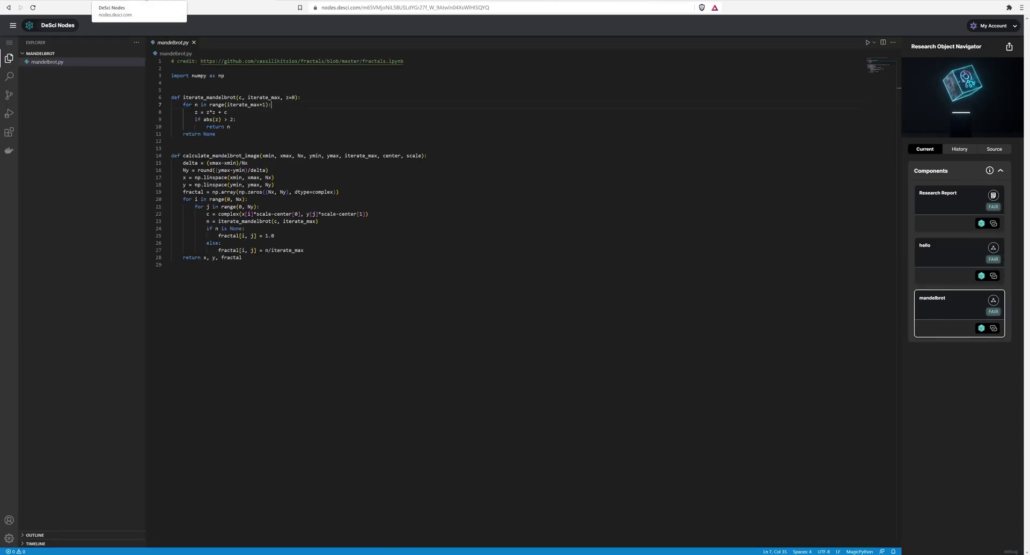
Return to the notebook and run the second cell, which plots the fractal with the imported calculate_mandelbrot_image function.
click(146, 0)
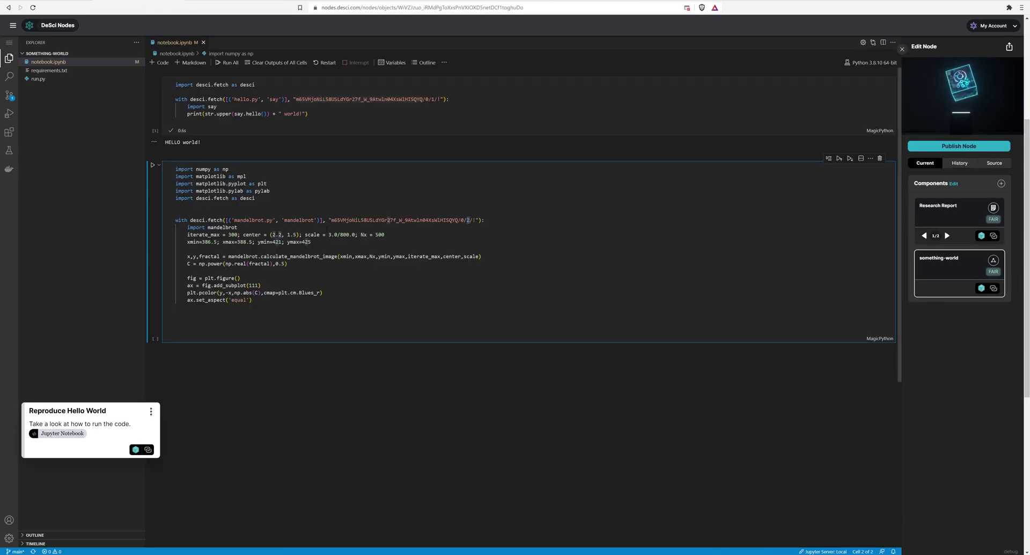
double_click(299, 256)
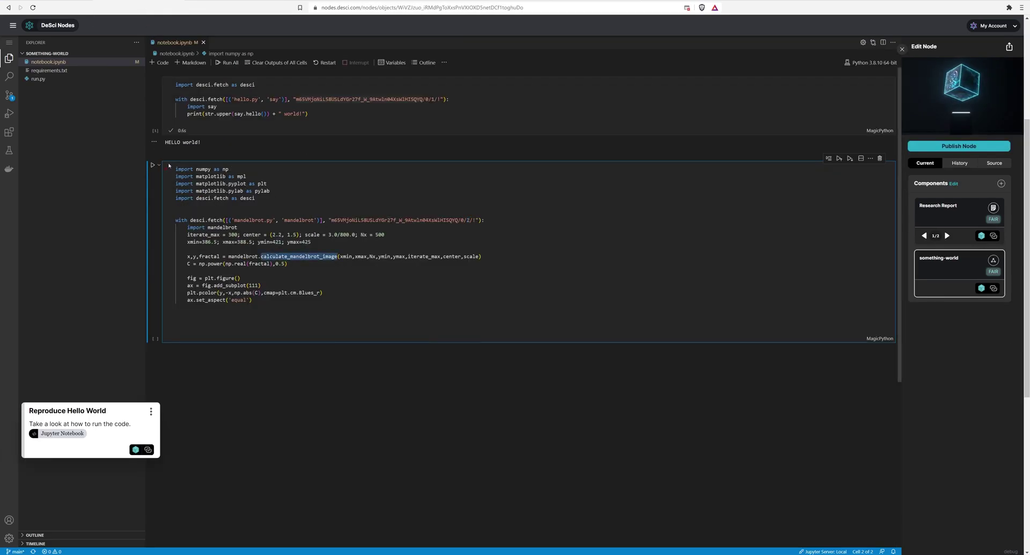
click(152, 165)
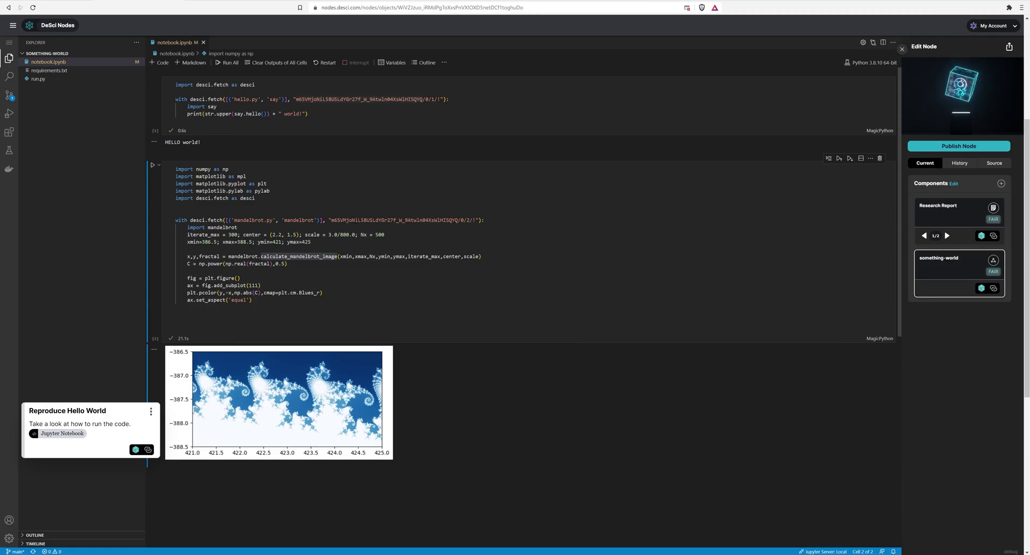
Examine the research object identifier used in the second cell's desci.fetch call.
double_click(395, 220)
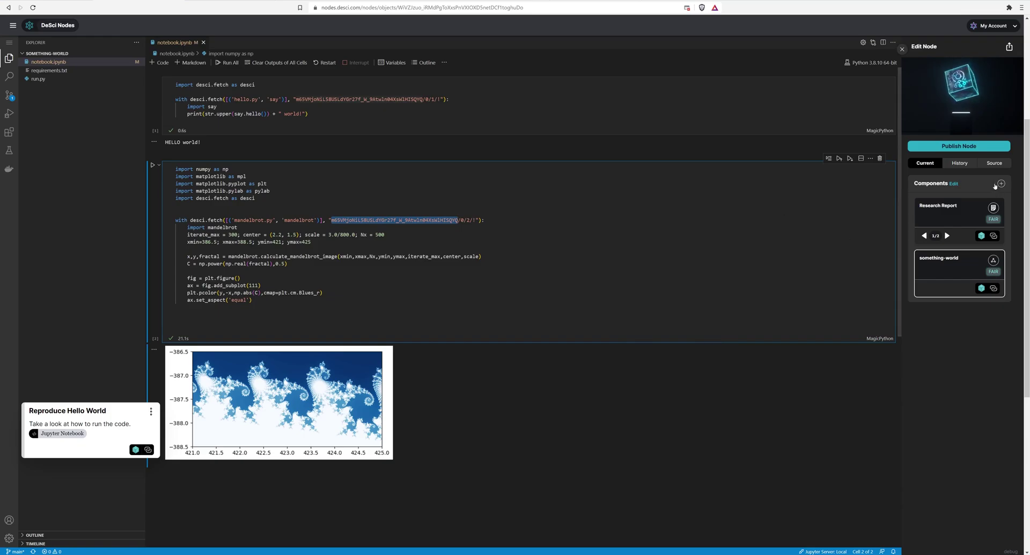
click(994, 164)
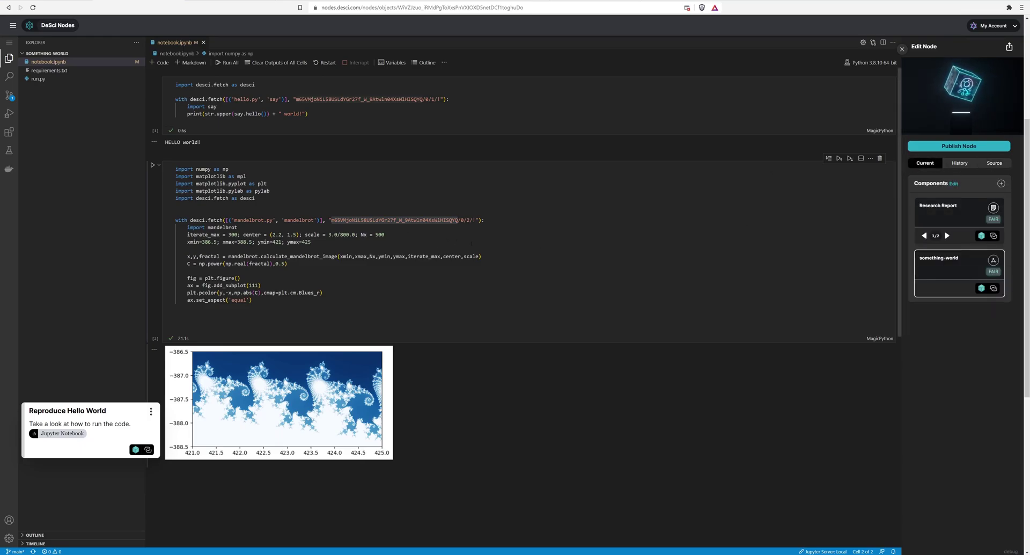
double_click(395, 220)
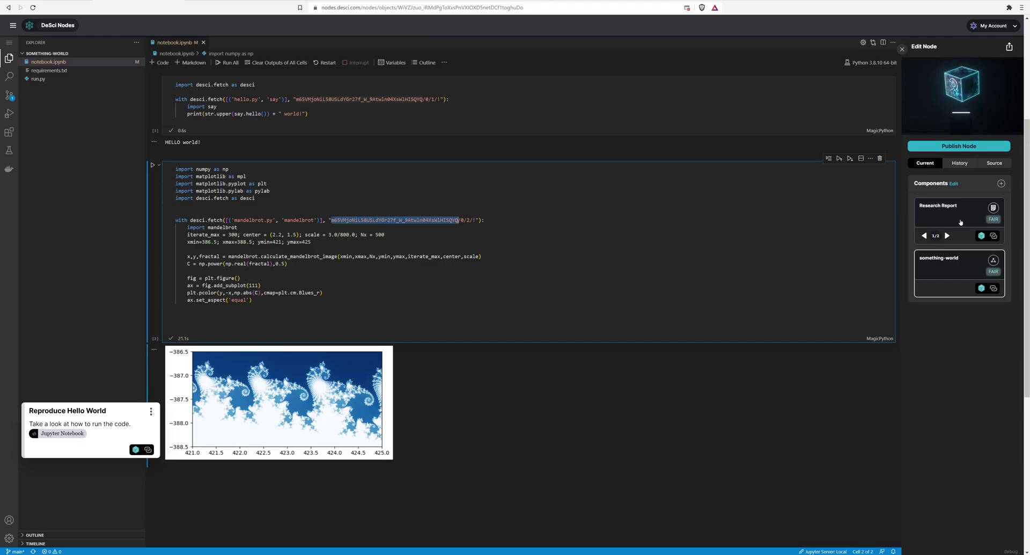
Reopen the notebook through the Research Report's Reproduce Hello World annotation and show the node's share and citation links.
click(960, 222)
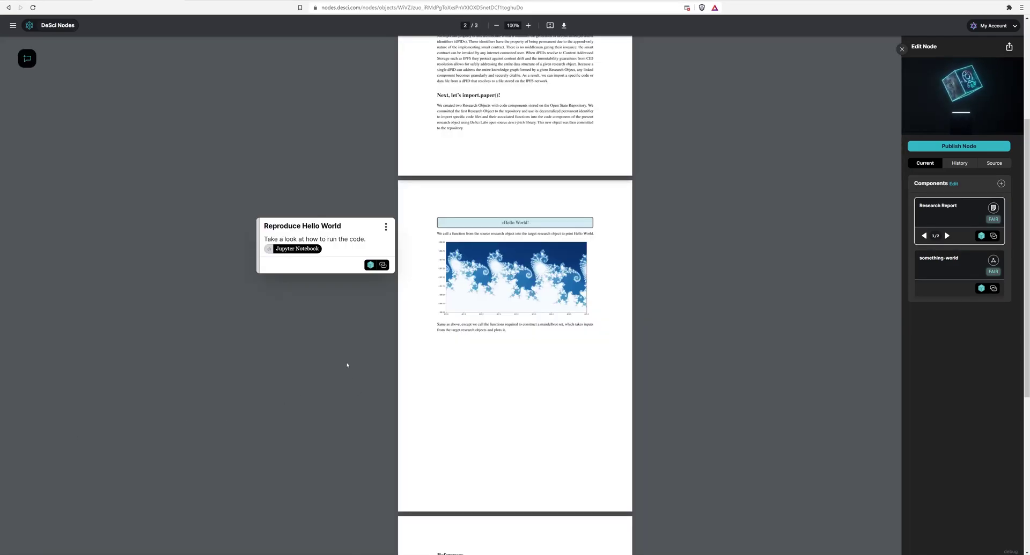
click(308, 249)
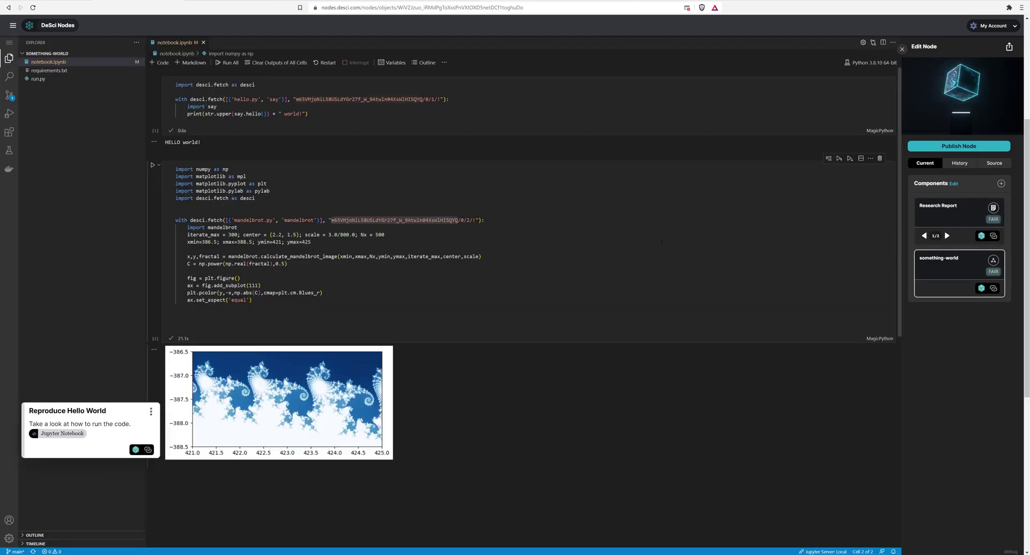
click(1009, 47)
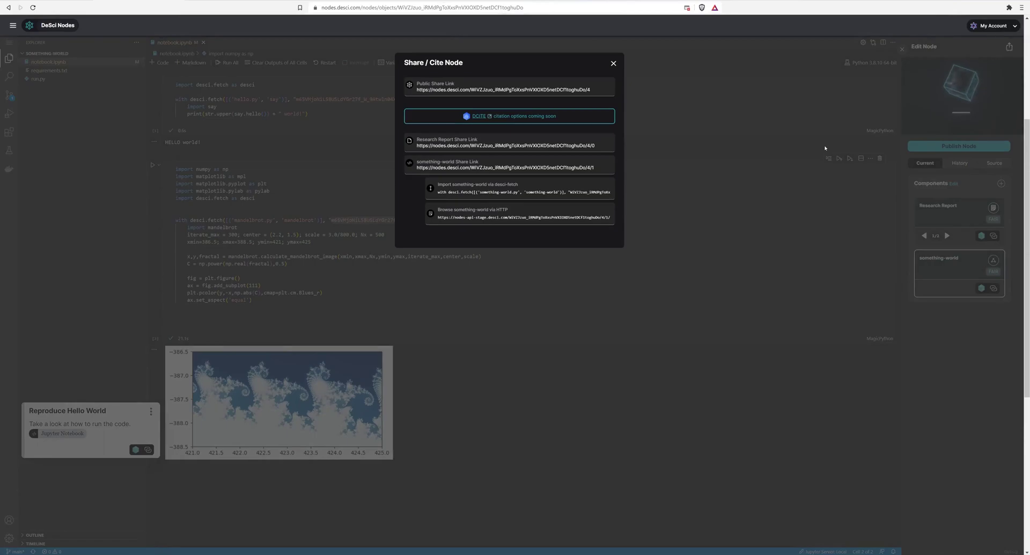